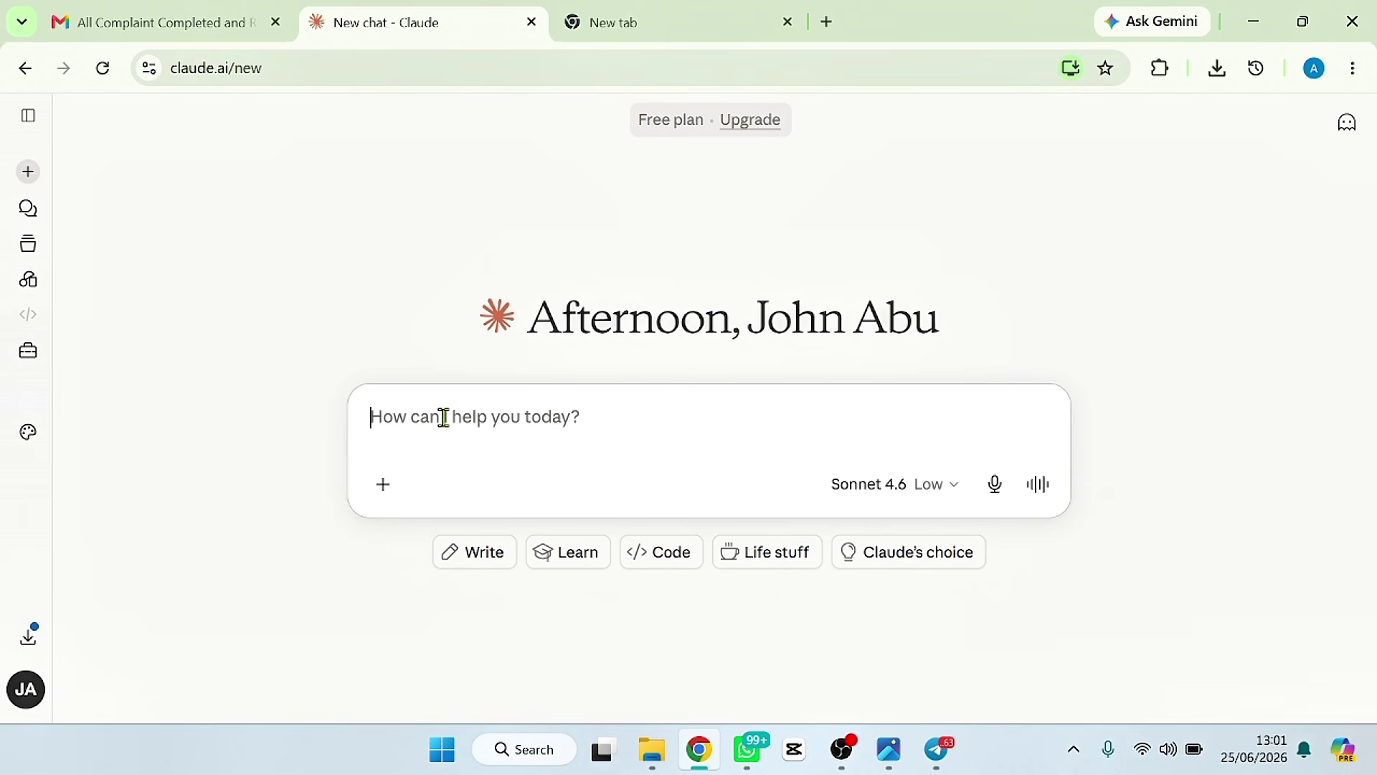
Start the chat message with "i want to design a premium resturant promotional flyer with a luxurious fast food advertisement"
left_click(444, 417)
type("i wan")
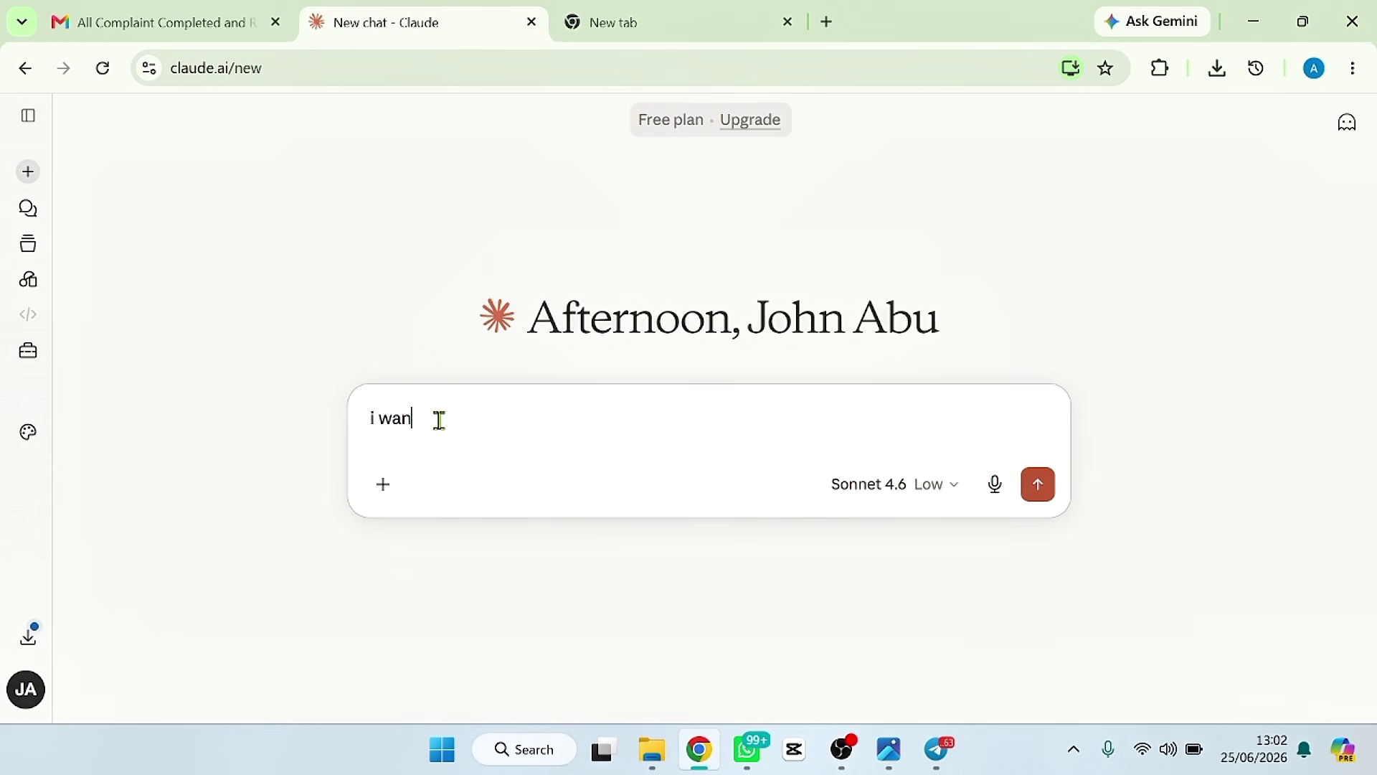
type("t to desihn")
key("BackSpace")
key("BackSpace")
type("gn a premium resturant promotional")
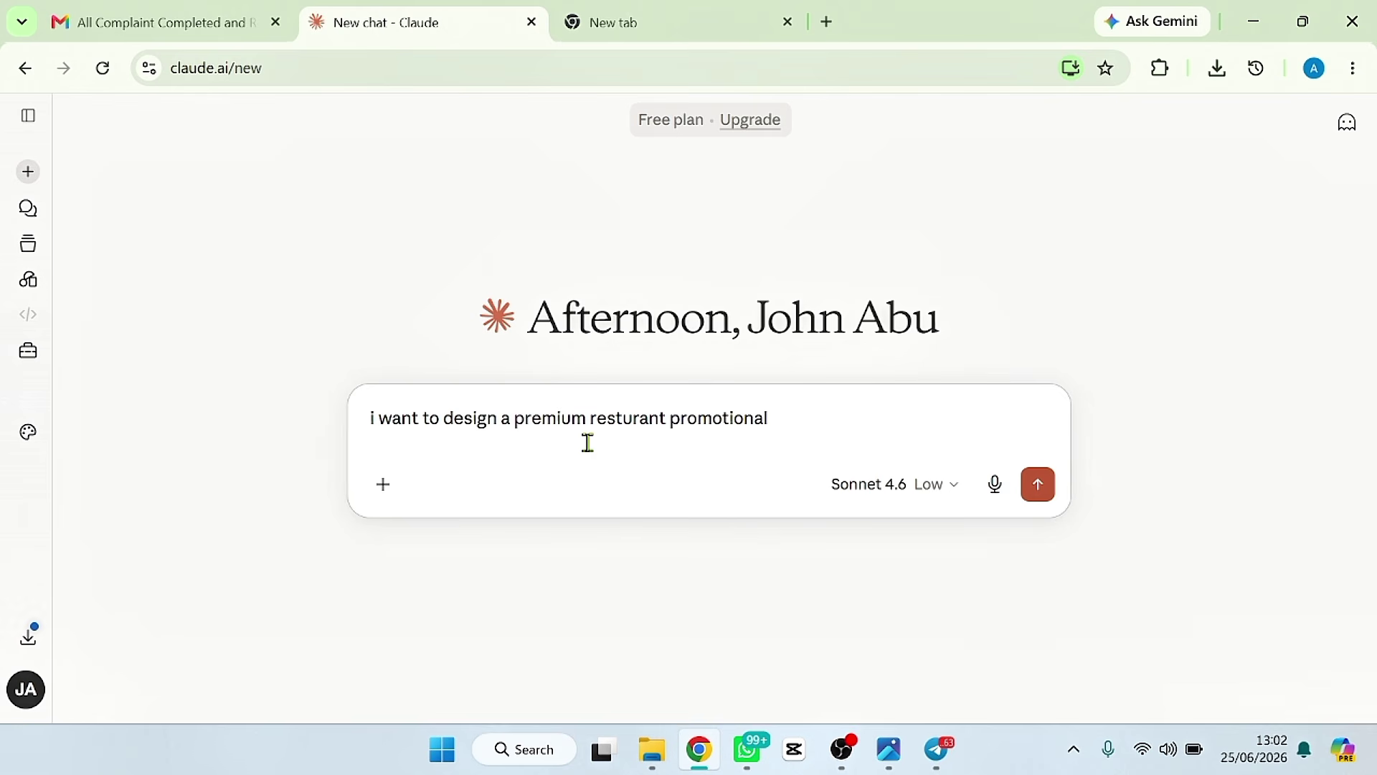
type(" flyer with a luxurious fast ")
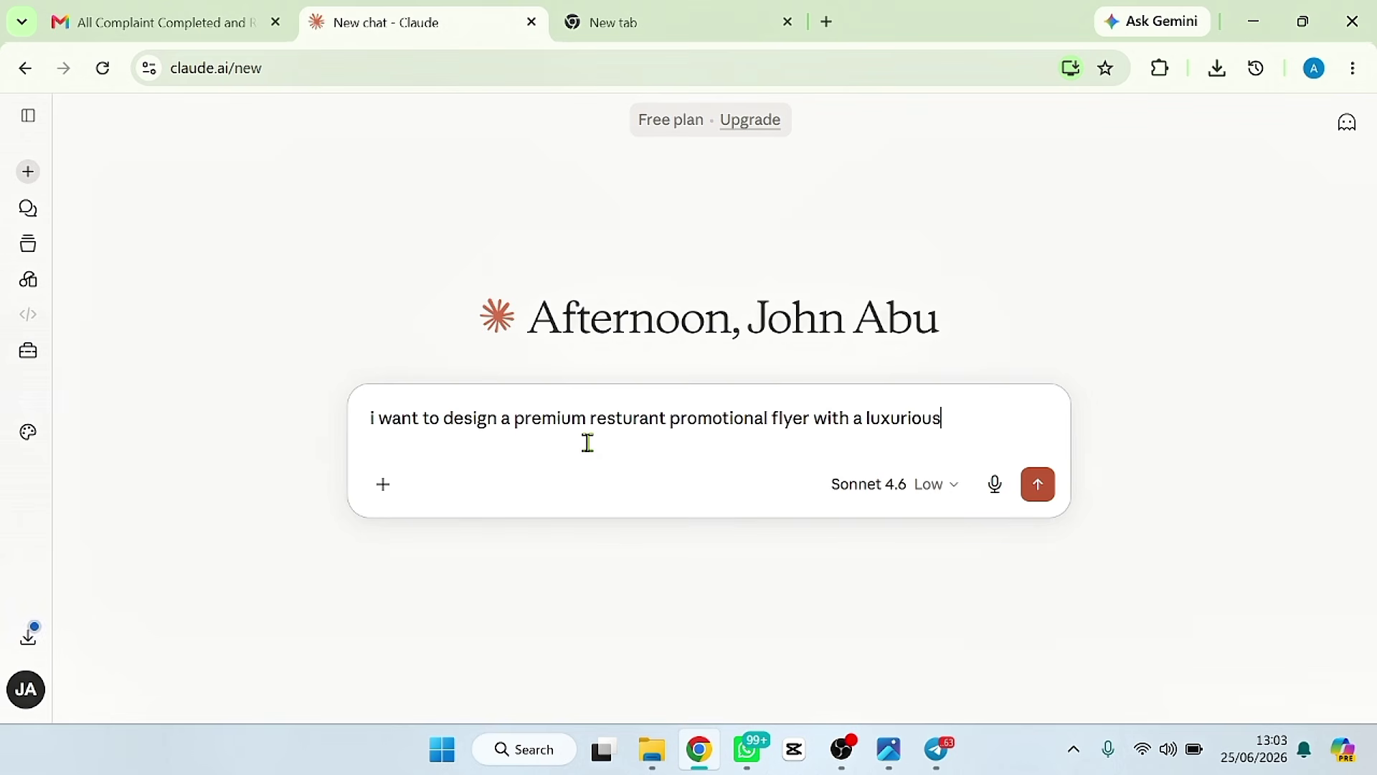
type("food advertisement")
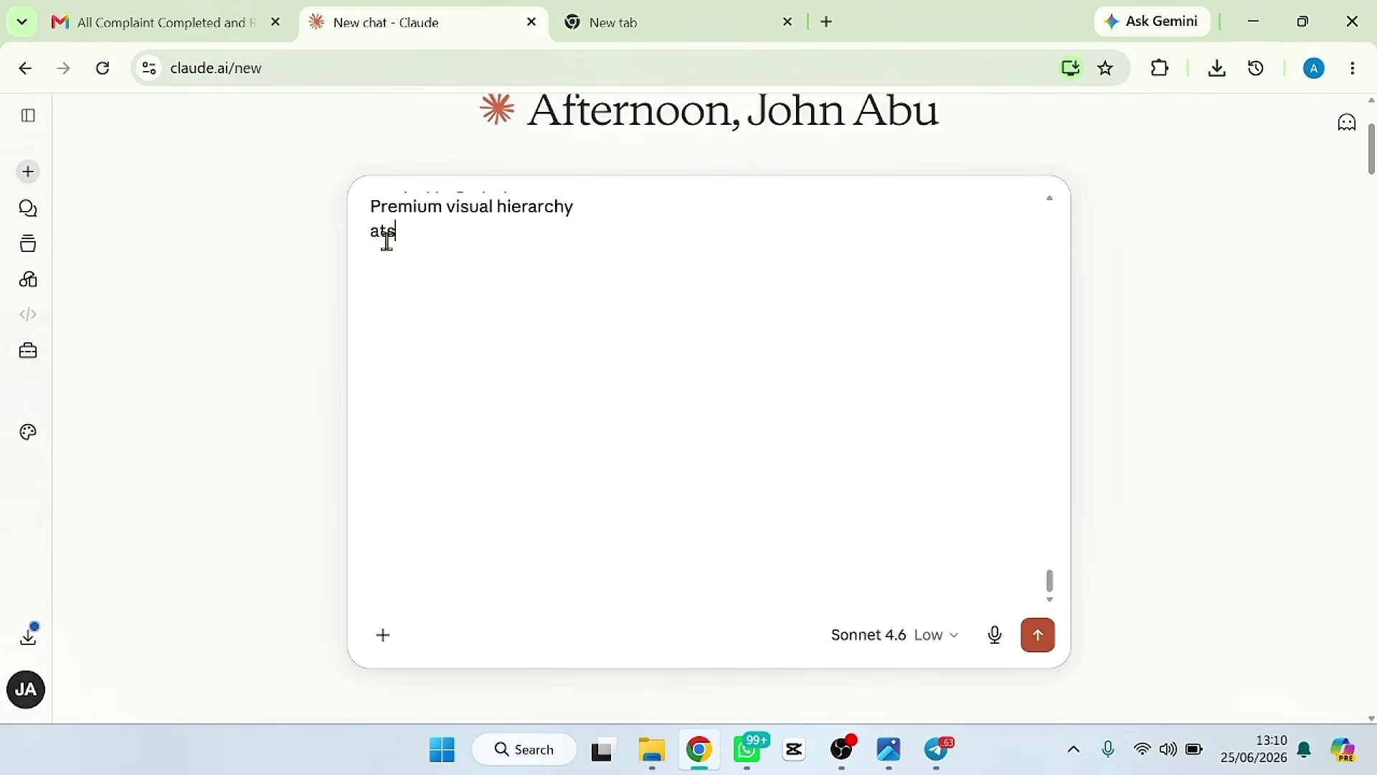
End the message with "ats as a prompt engineer and write a well detail prompt to generate this flyer" and send it
type("as a prompt engineer and write a well detail prompt to generate this flyer")
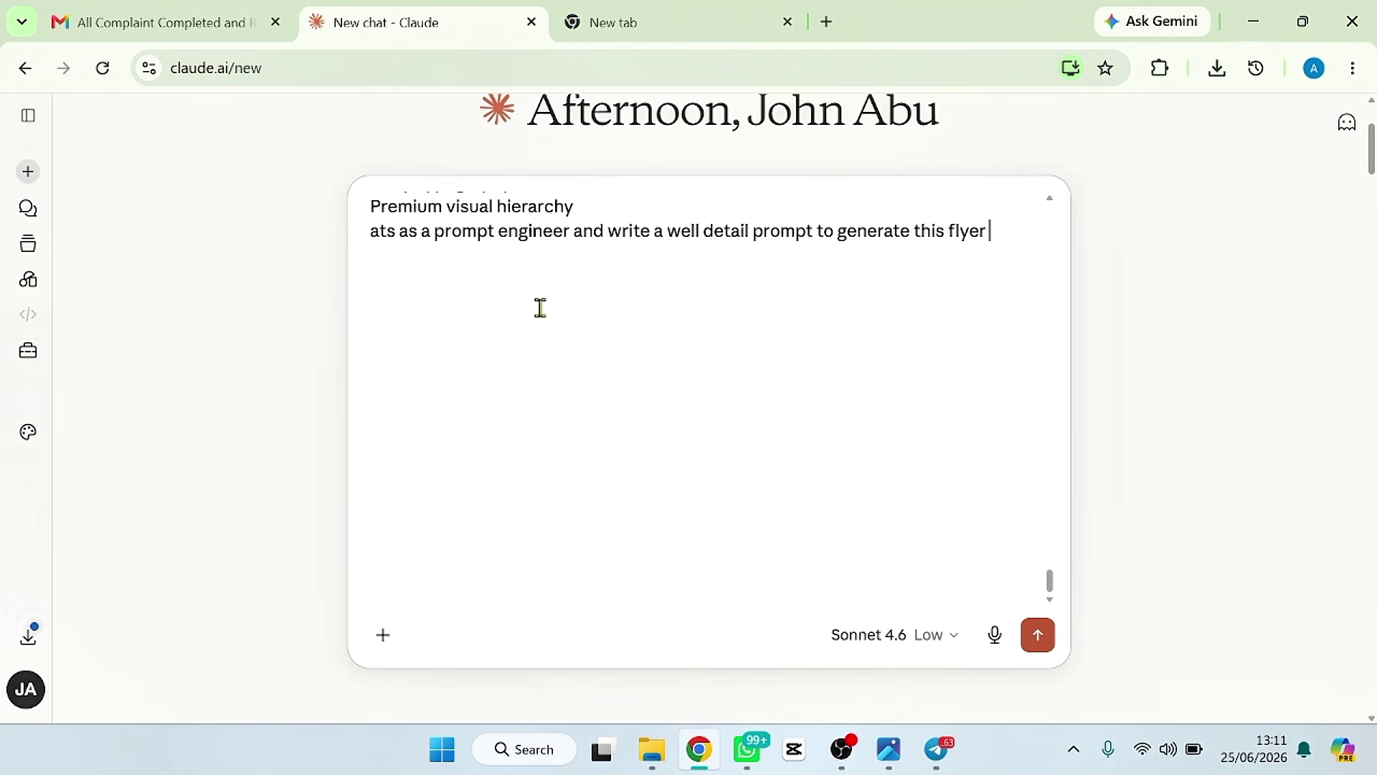
type(".")
key("Return")
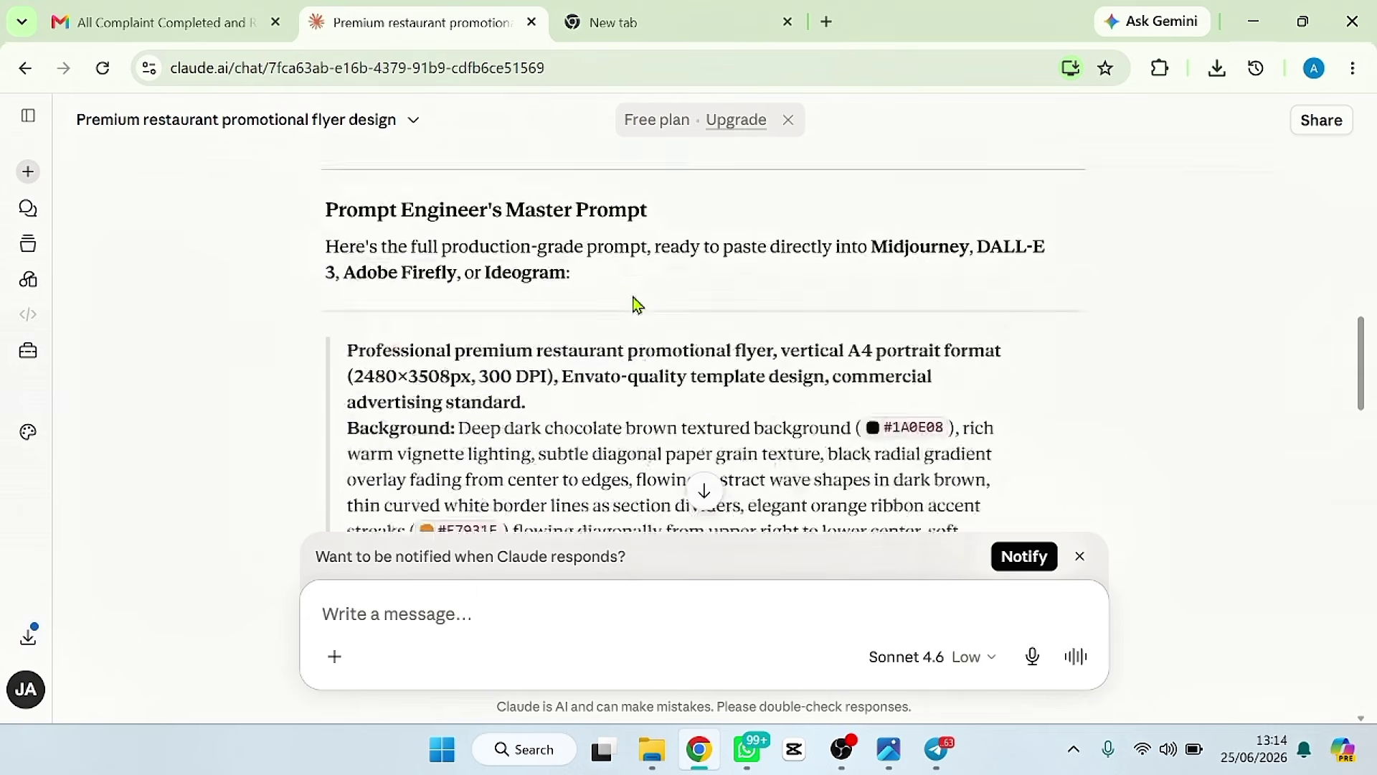
Read through the generated Prompt Engineer's Master Prompt and select its full text for copying
scroll(638, 306, "down", 8)
scroll(633, 300, "up", 8)
scroll(636, 308, "down", 14)
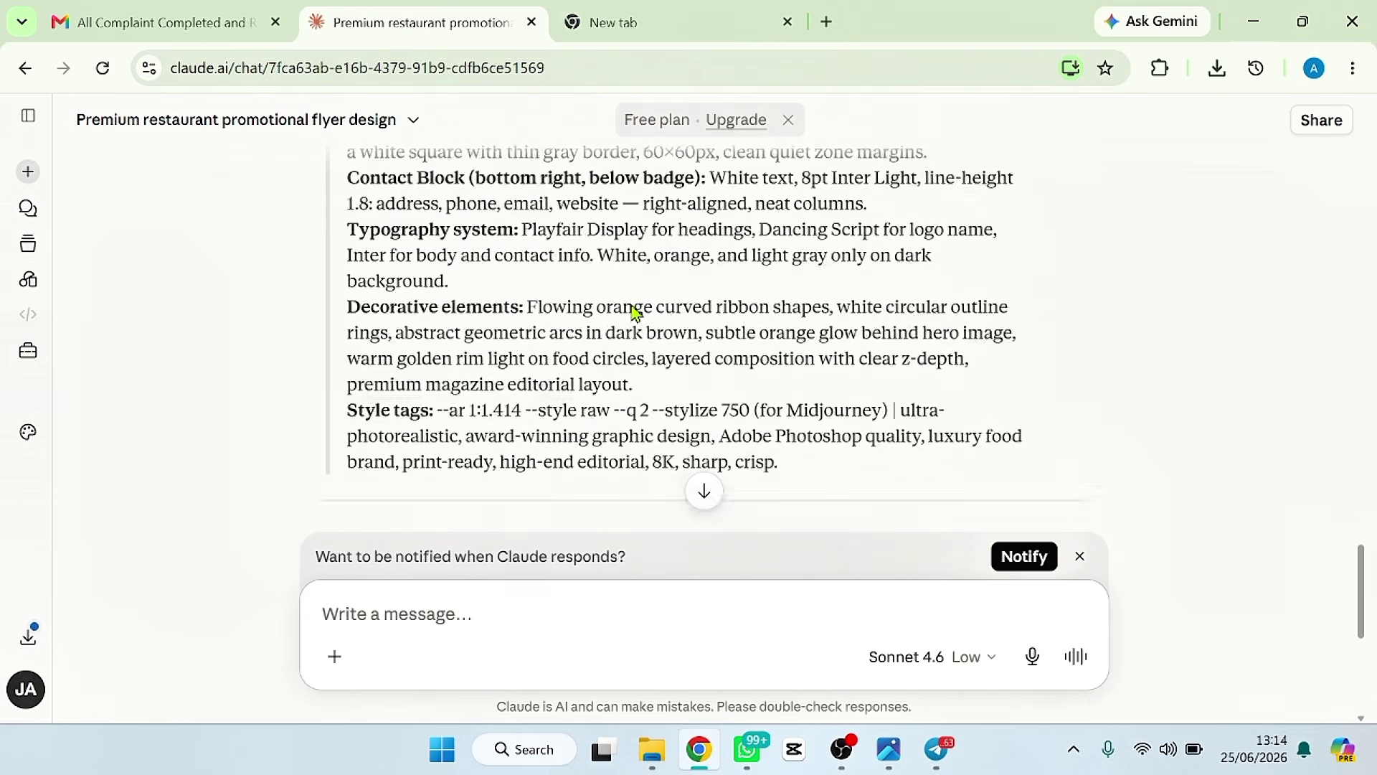
scroll(635, 311, "up", 12)
scroll(631, 307, "down", 5)
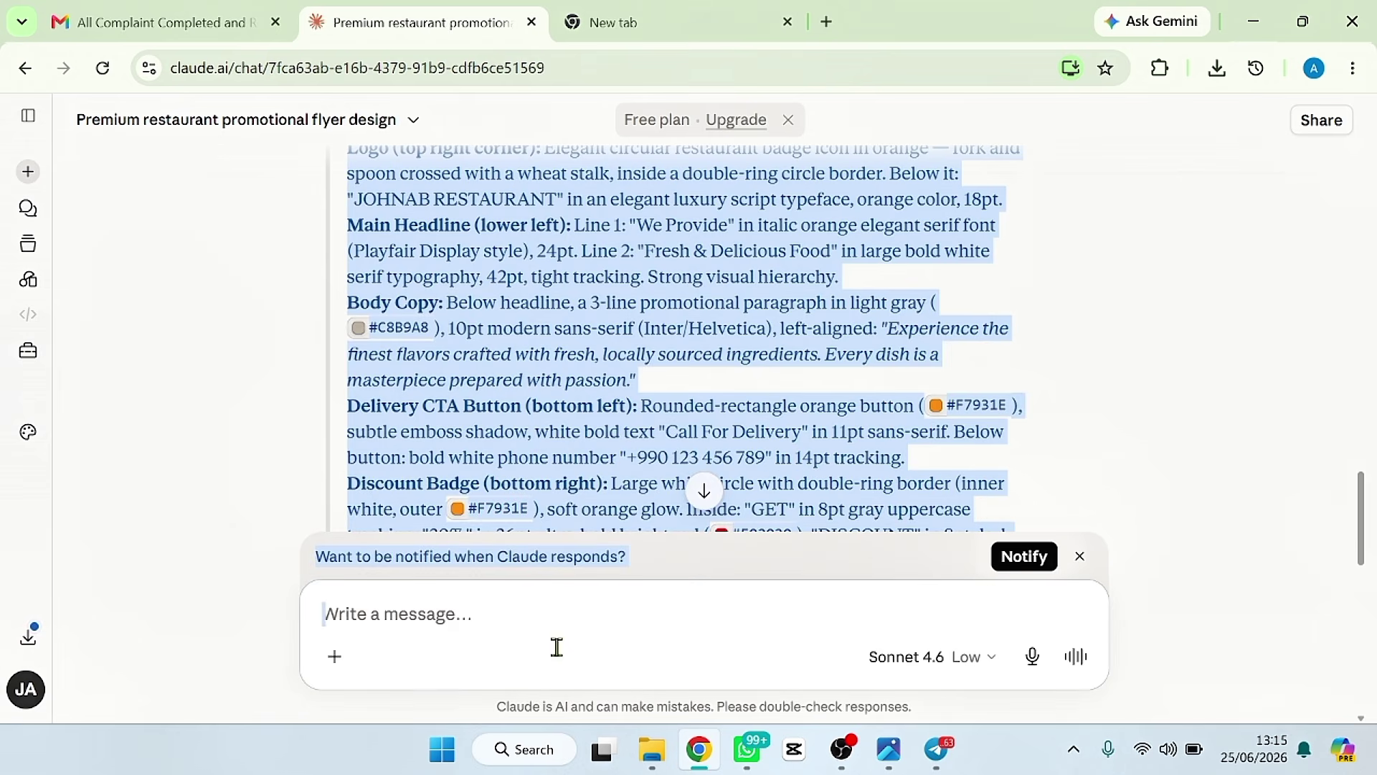
left_click_drag(535, 685, 394, 560)
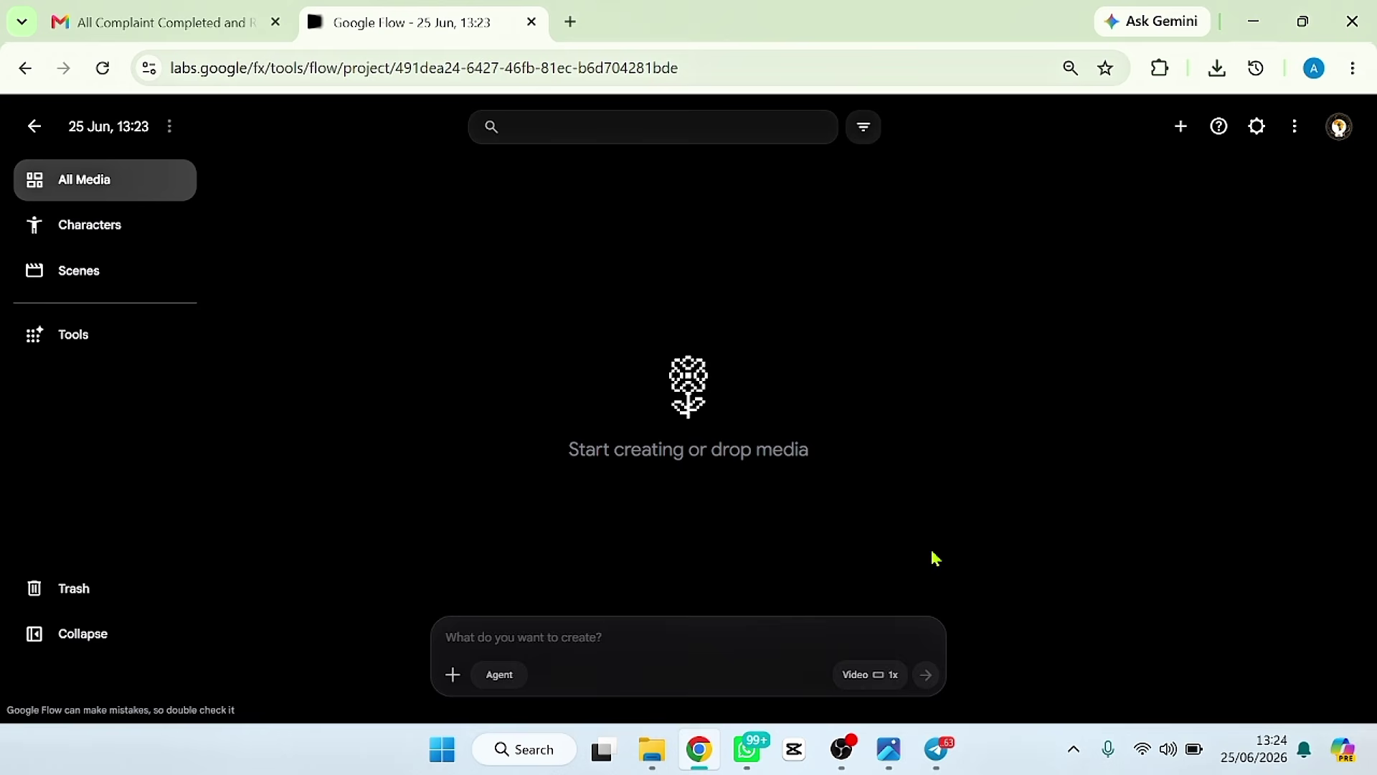
In the Google Flow project, set generation to Image with a 3:4 aspect ratio and x2 outputs
left_click(867, 682)
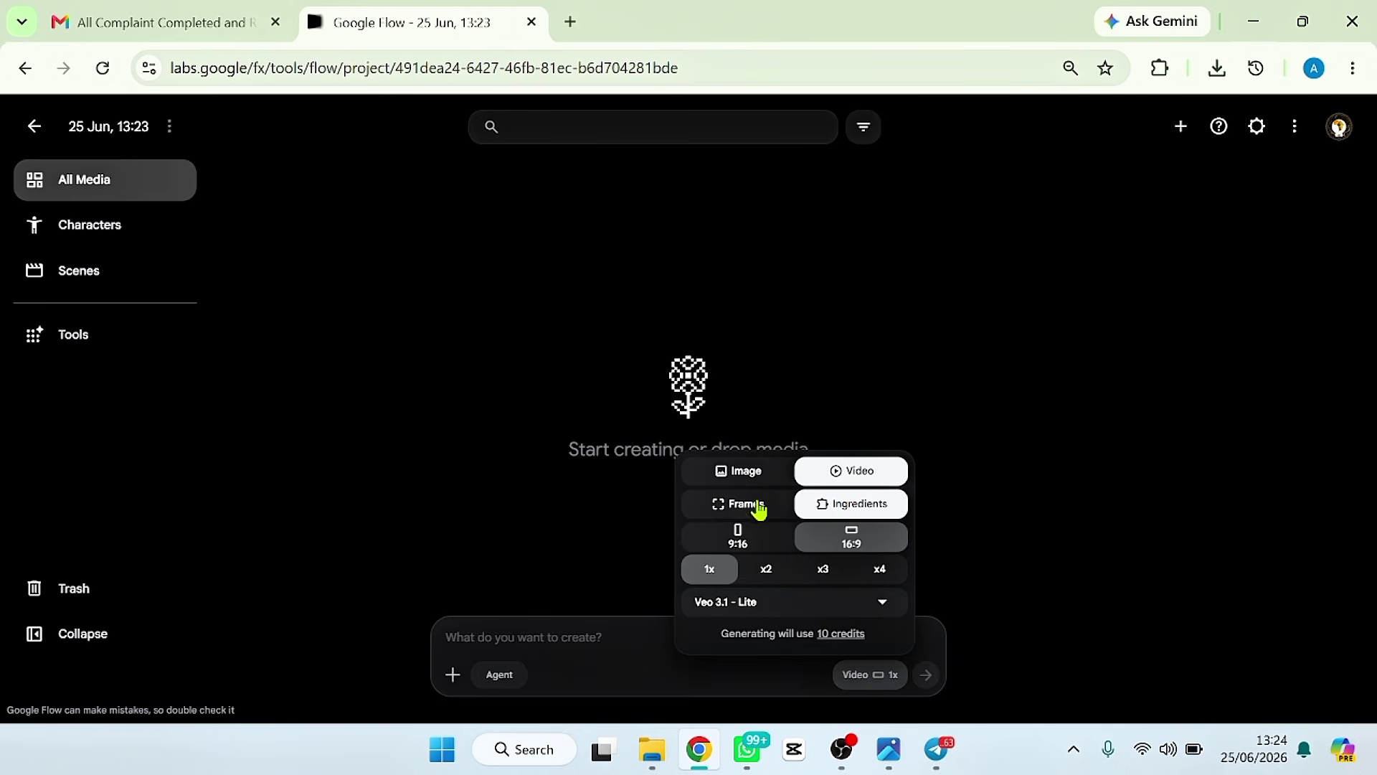
left_click(747, 479)
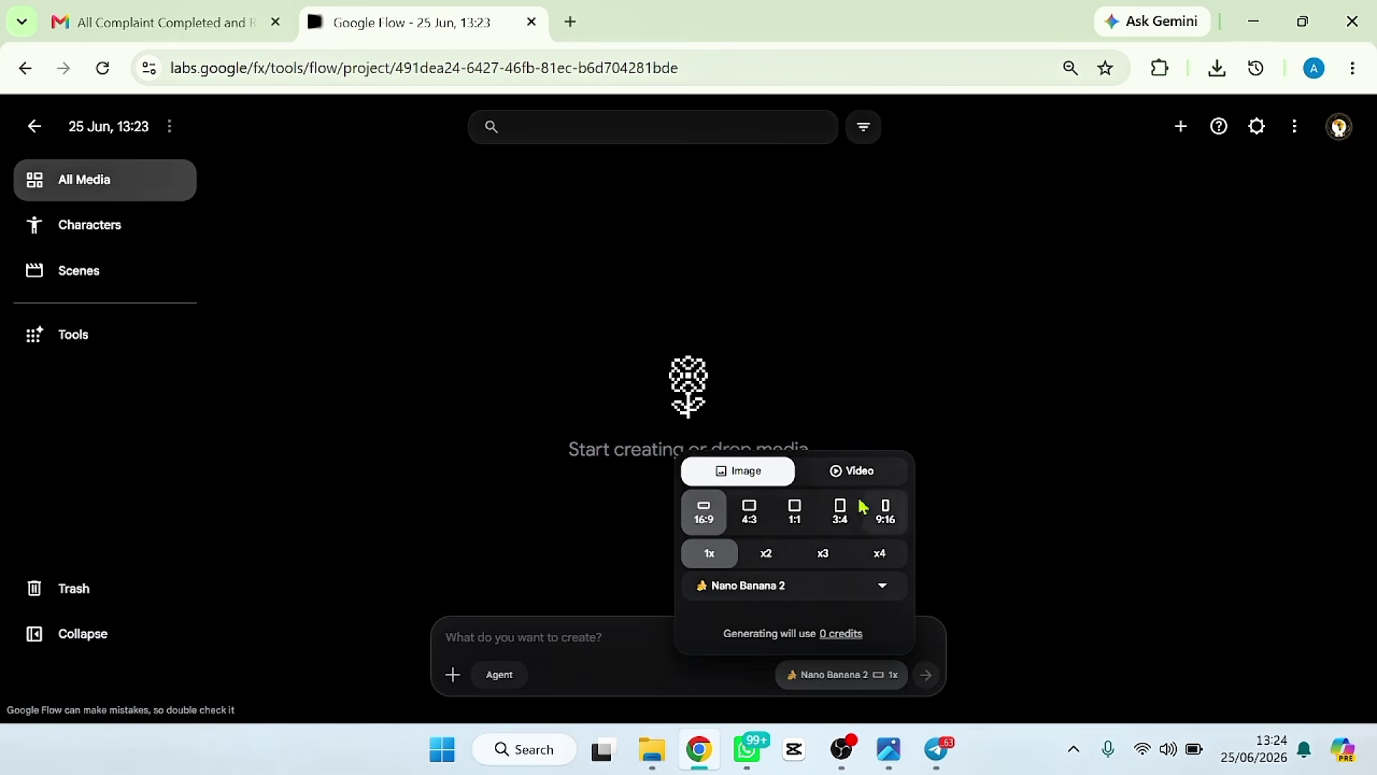
left_click(841, 511)
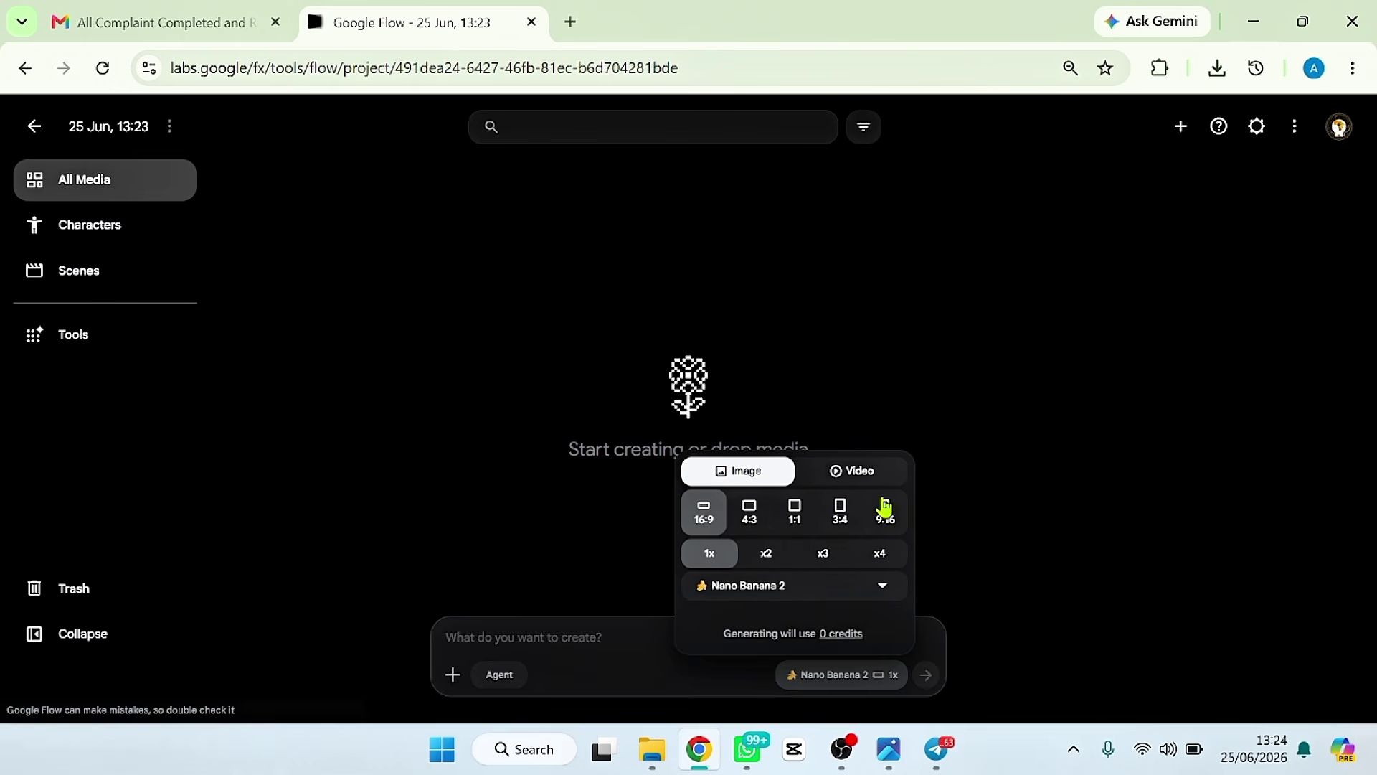
left_click(841, 510)
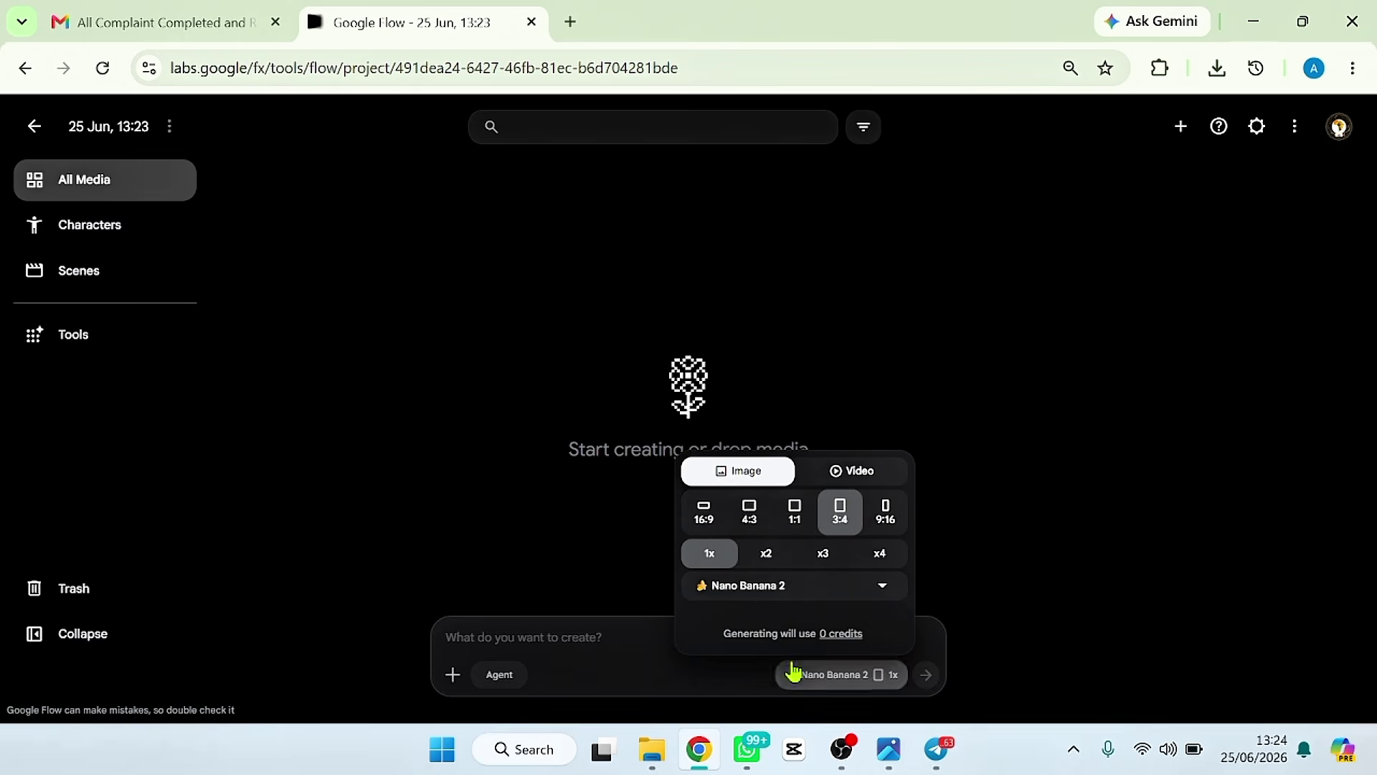
left_click(766, 554)
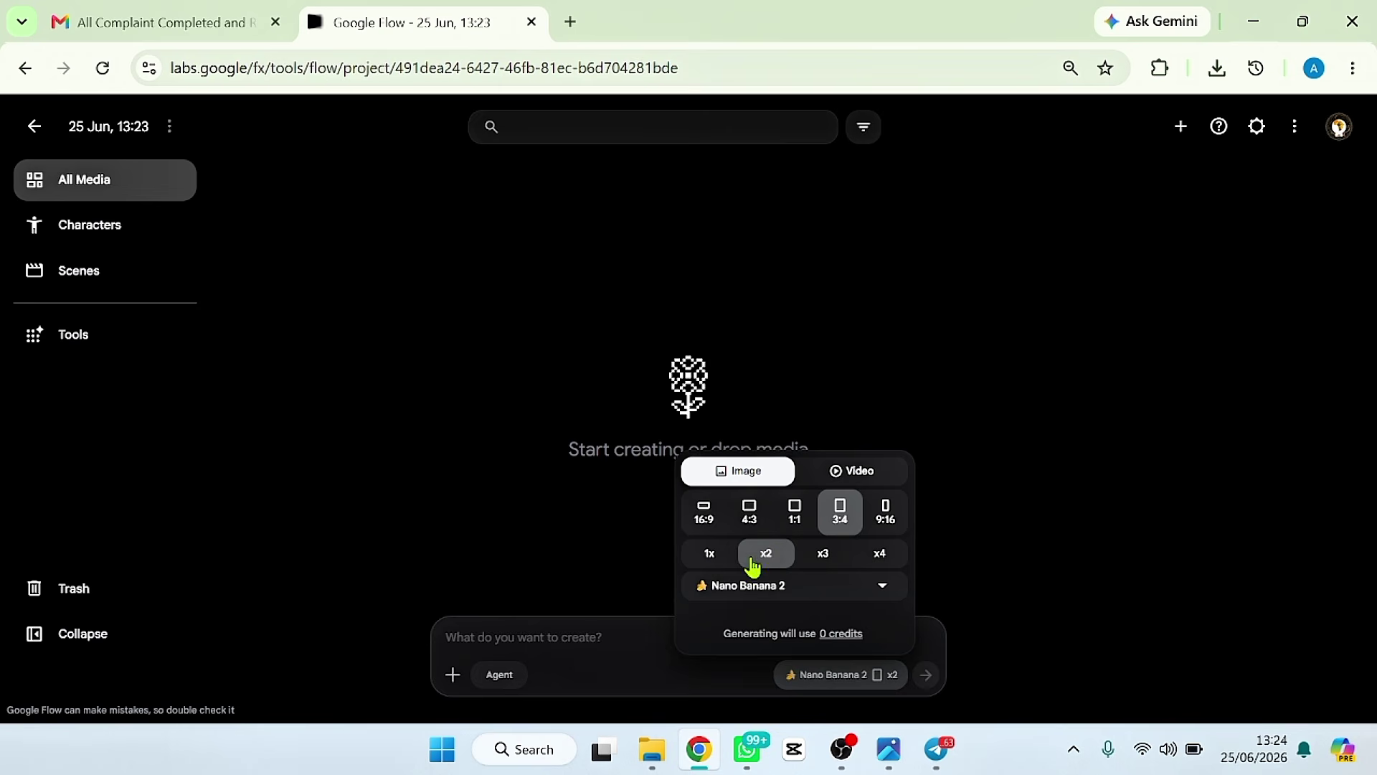
left_click(709, 553)
left_click(766, 555)
Paste the copied flyer prompt into the creation prompt and generate the images
left_click(553, 636)
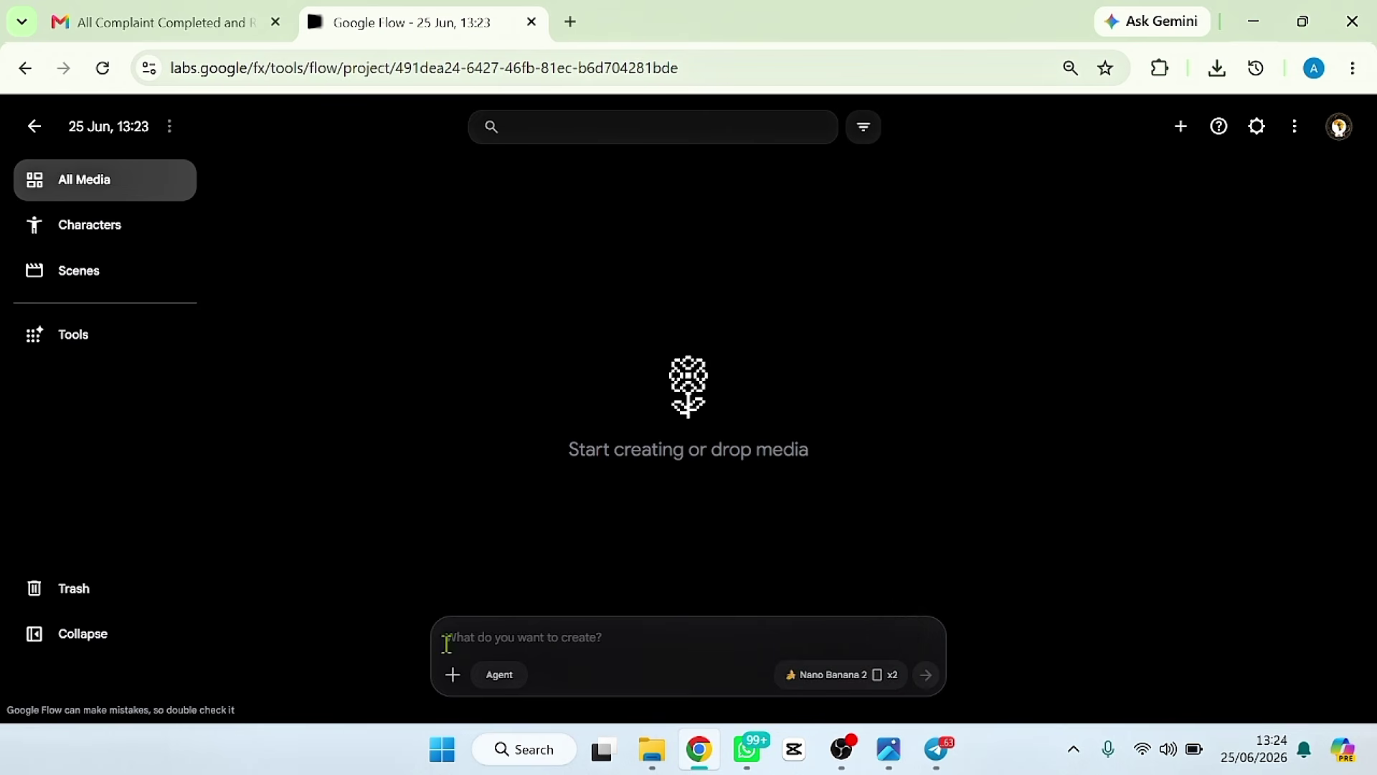
key("ctrl+v")
scroll(725, 563, "up", 10)
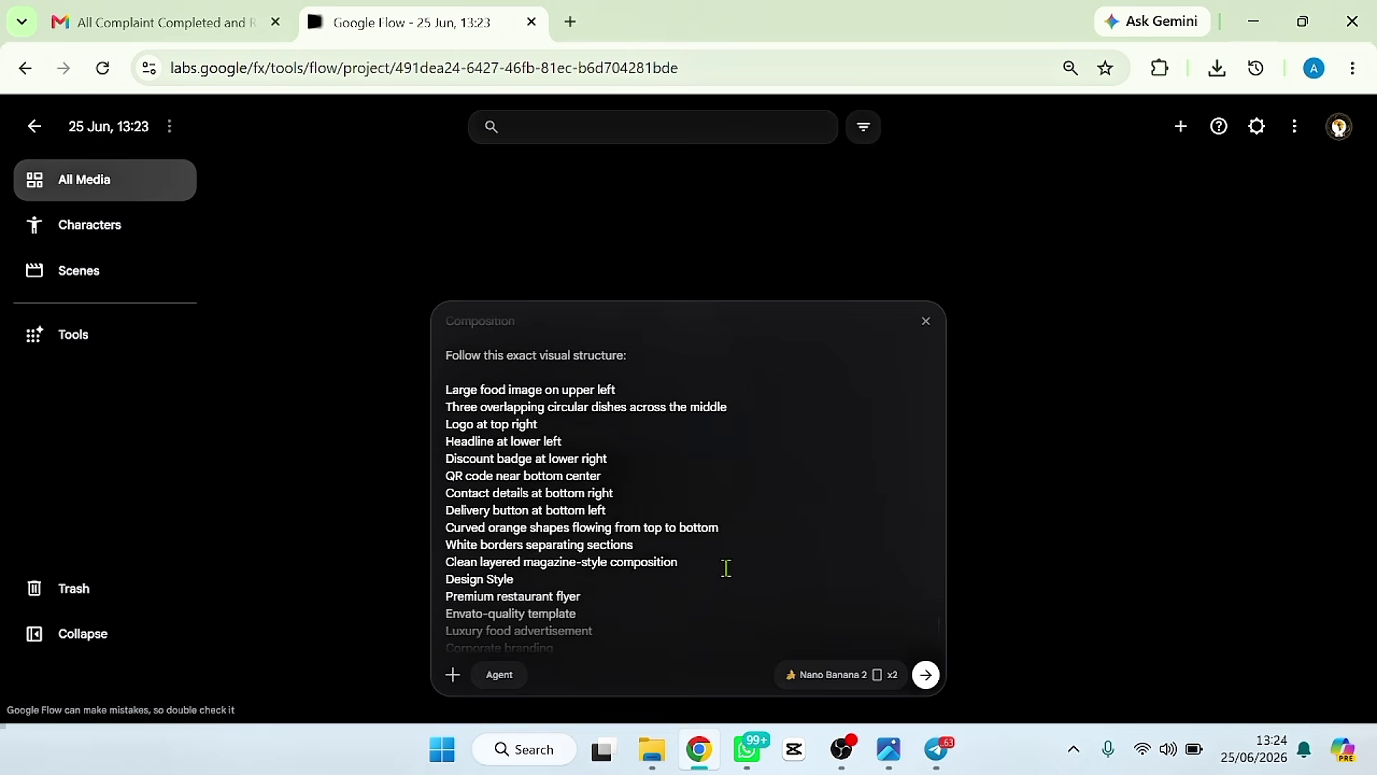
left_click(926, 687)
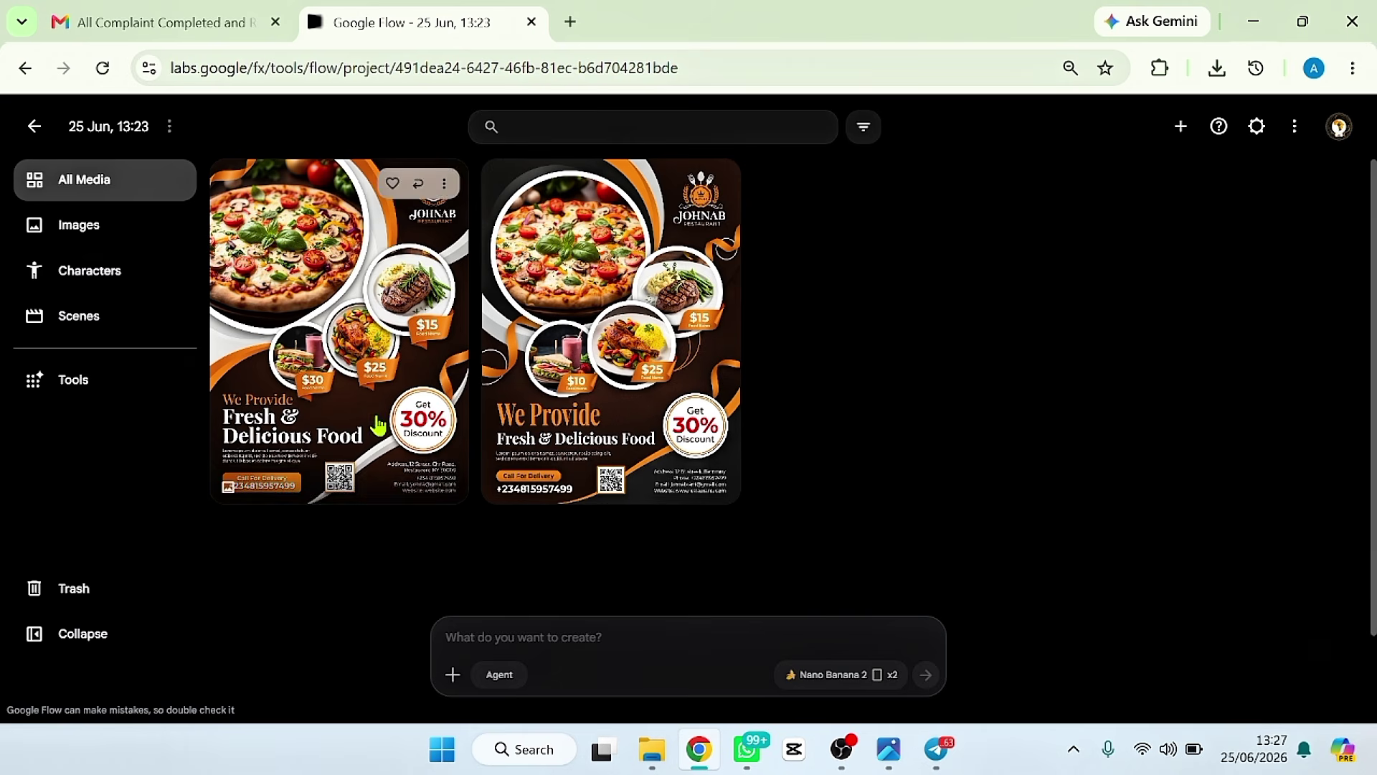
View each of the two generated restaurant flyers at full size and return to the media overview
left_click(377, 320)
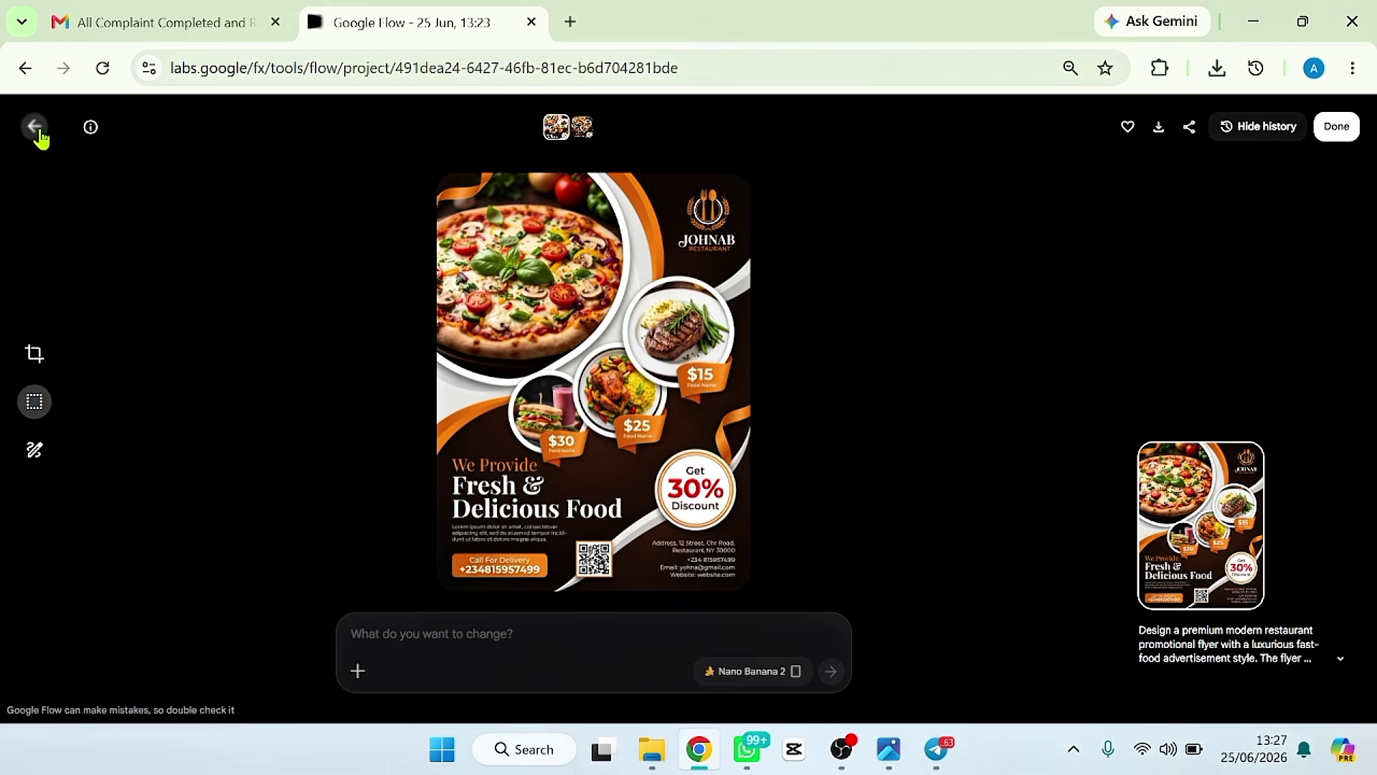
left_click(34, 127)
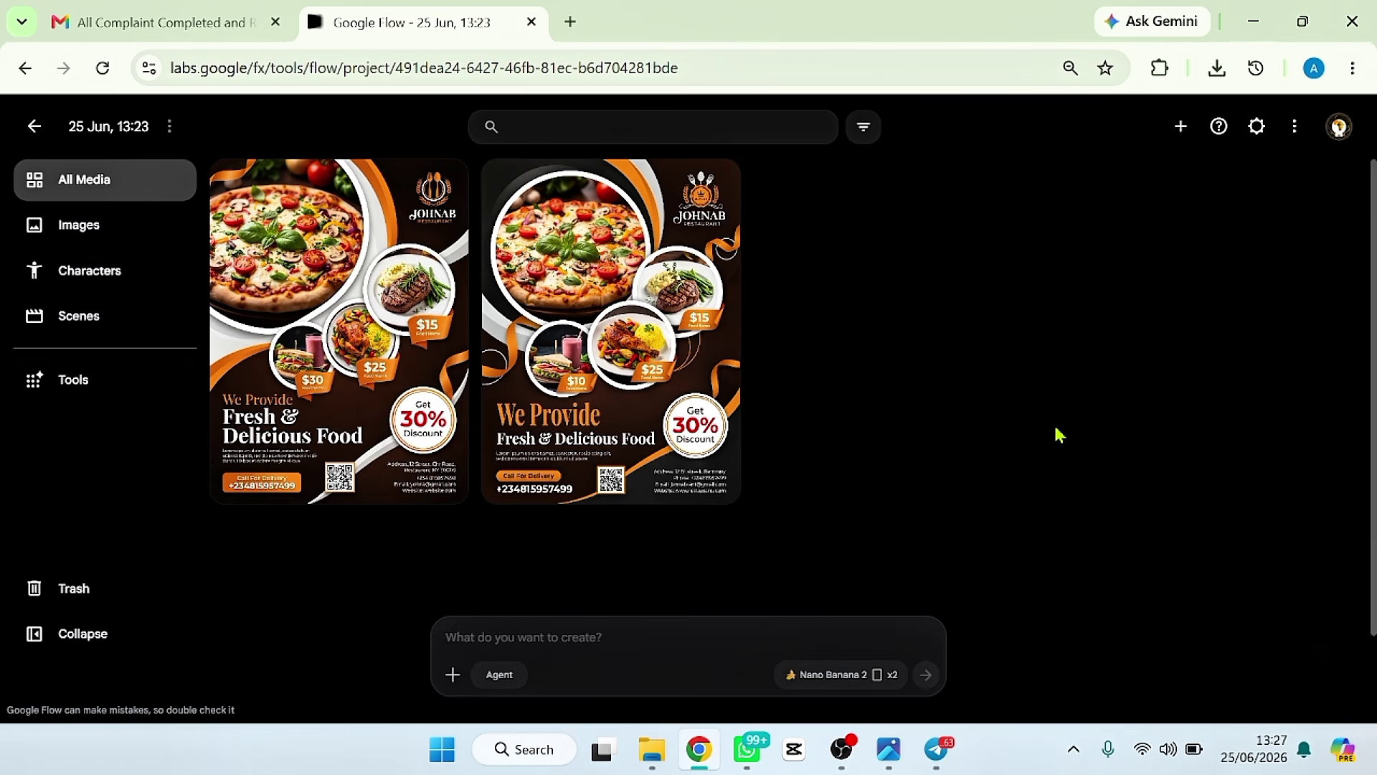
left_click(539, 311)
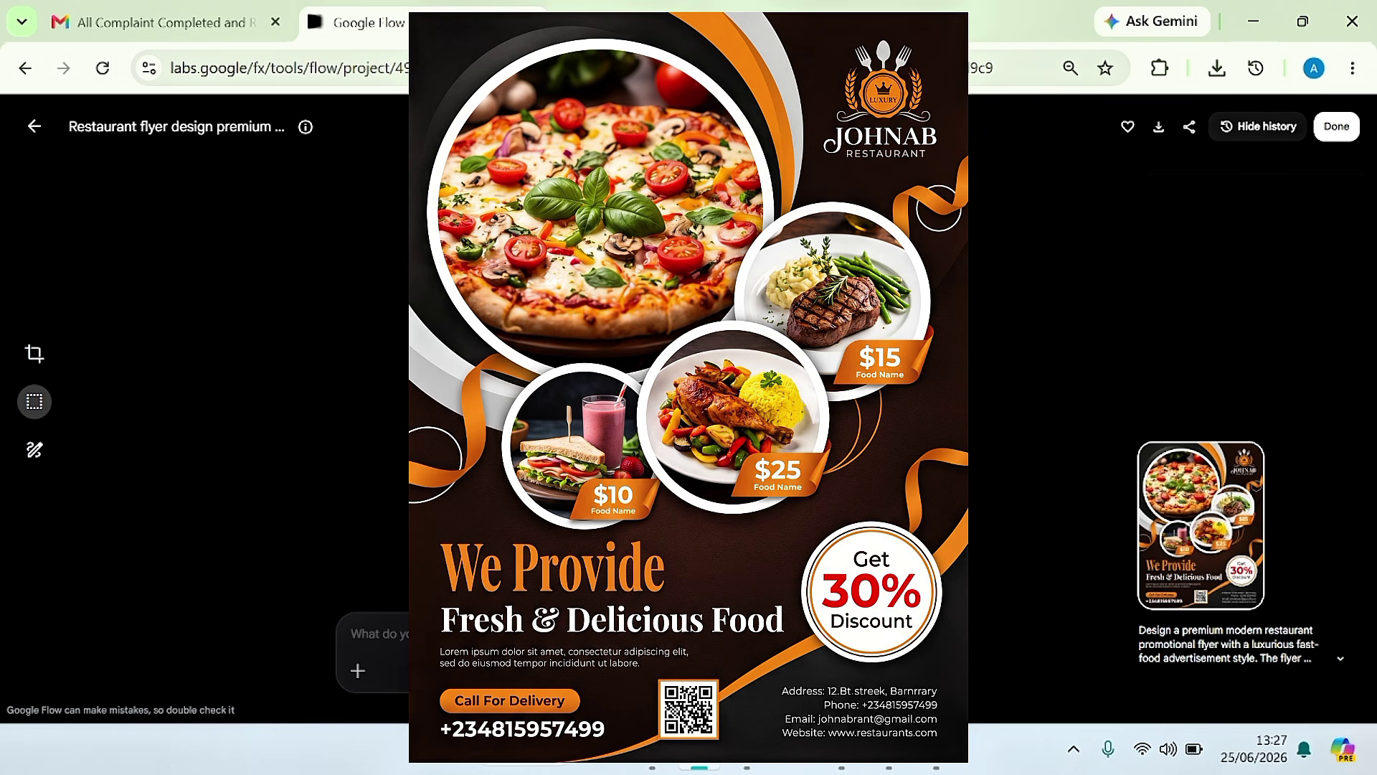
left_click(34, 127)
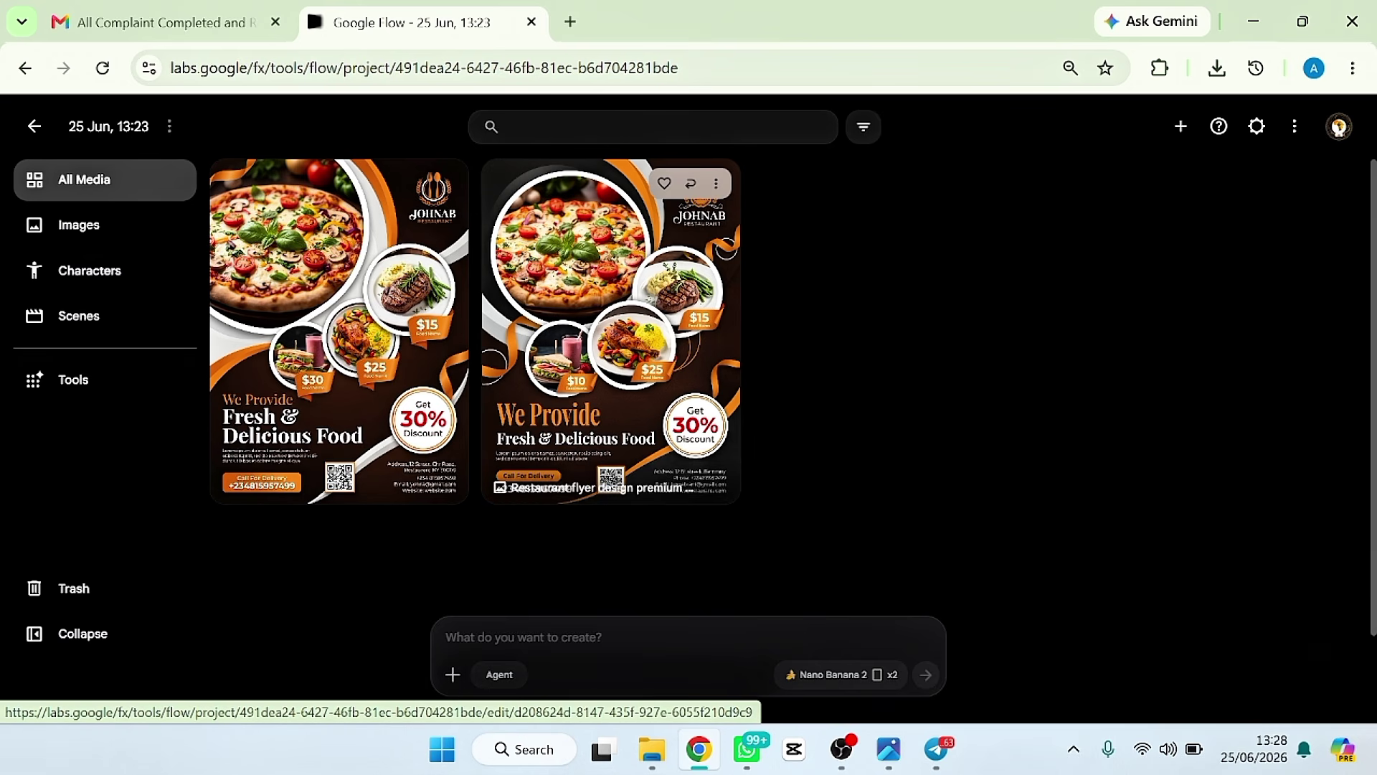
Open the flyer with the $30 sandwich price and download it as a 2K upscaled image
left_click(356, 338)
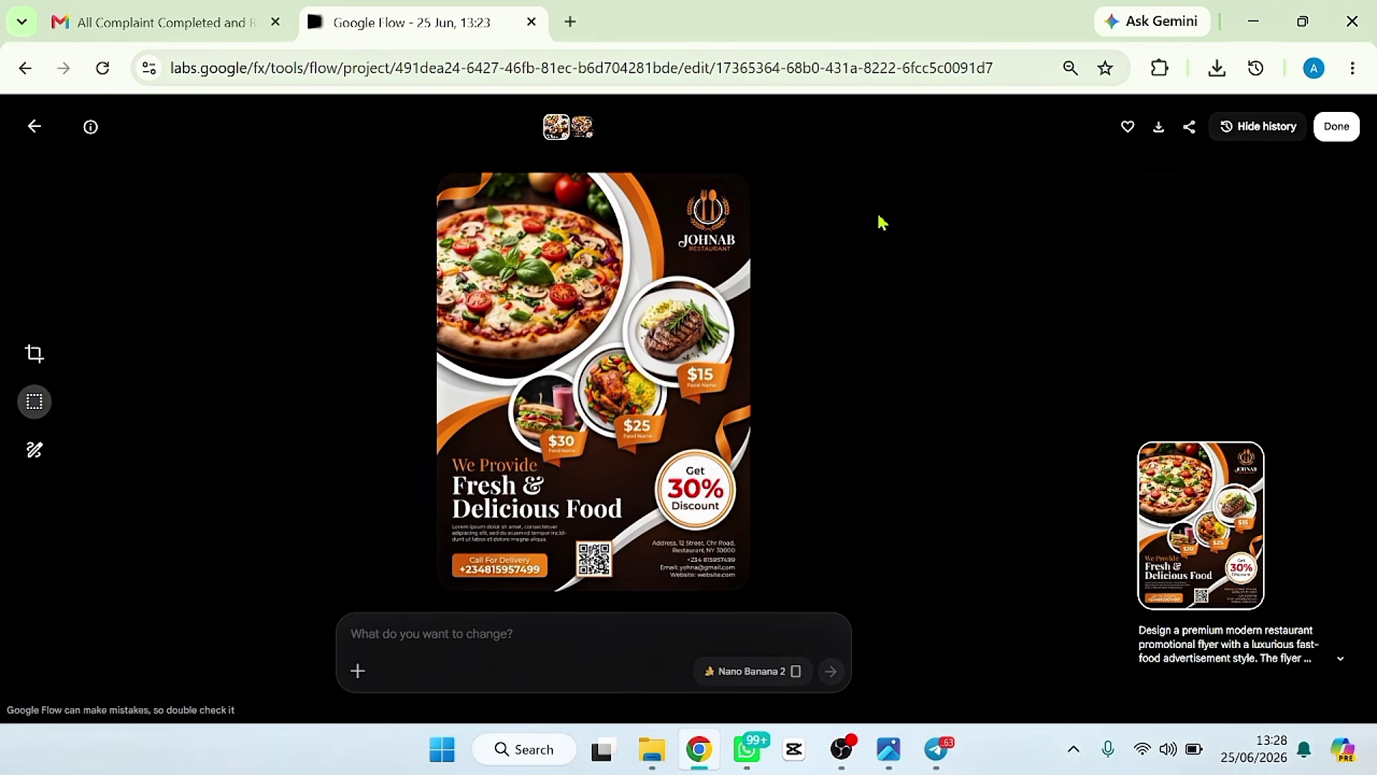
left_click(1158, 126)
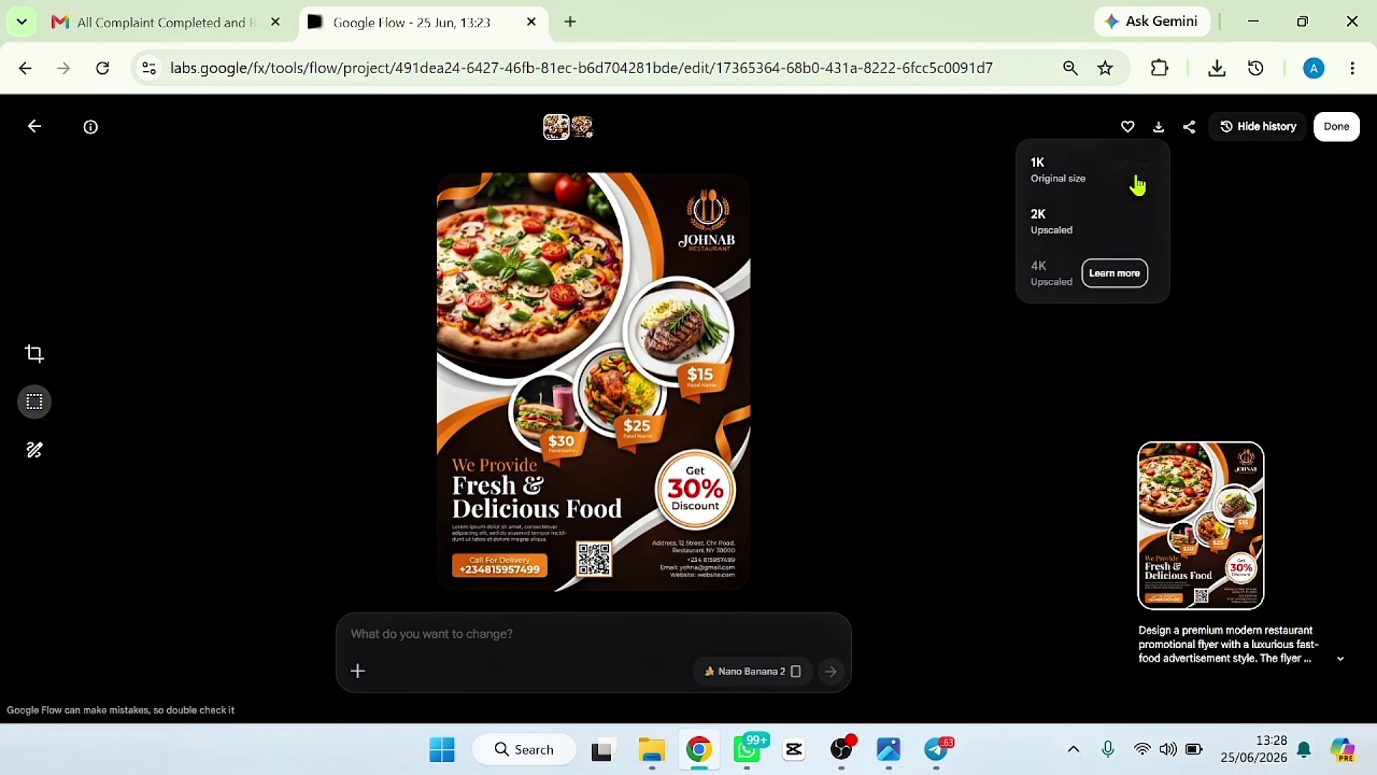
left_click(1067, 233)
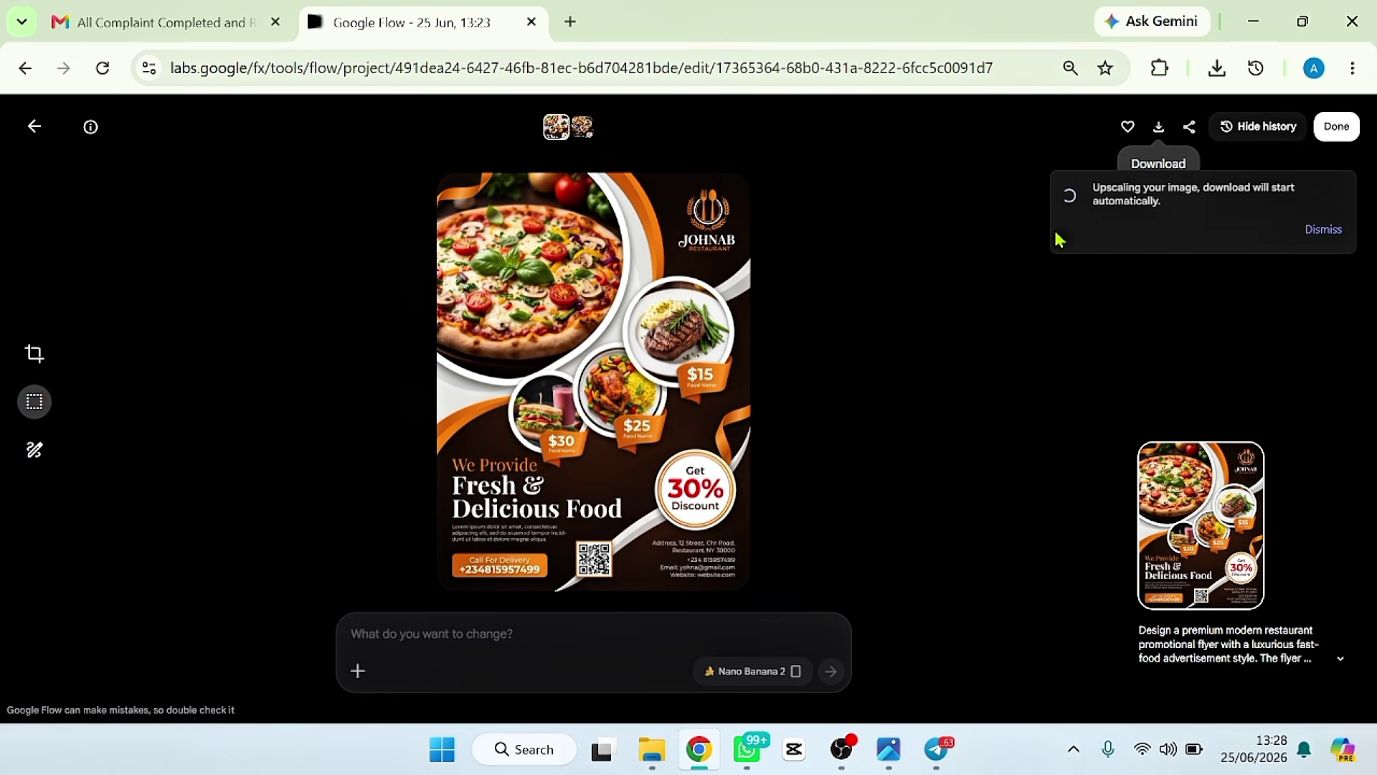
Open the other flyer, with the $10 sandwich price, and download it as a 2K upscaled image
left_click(34, 126)
left_click(595, 281)
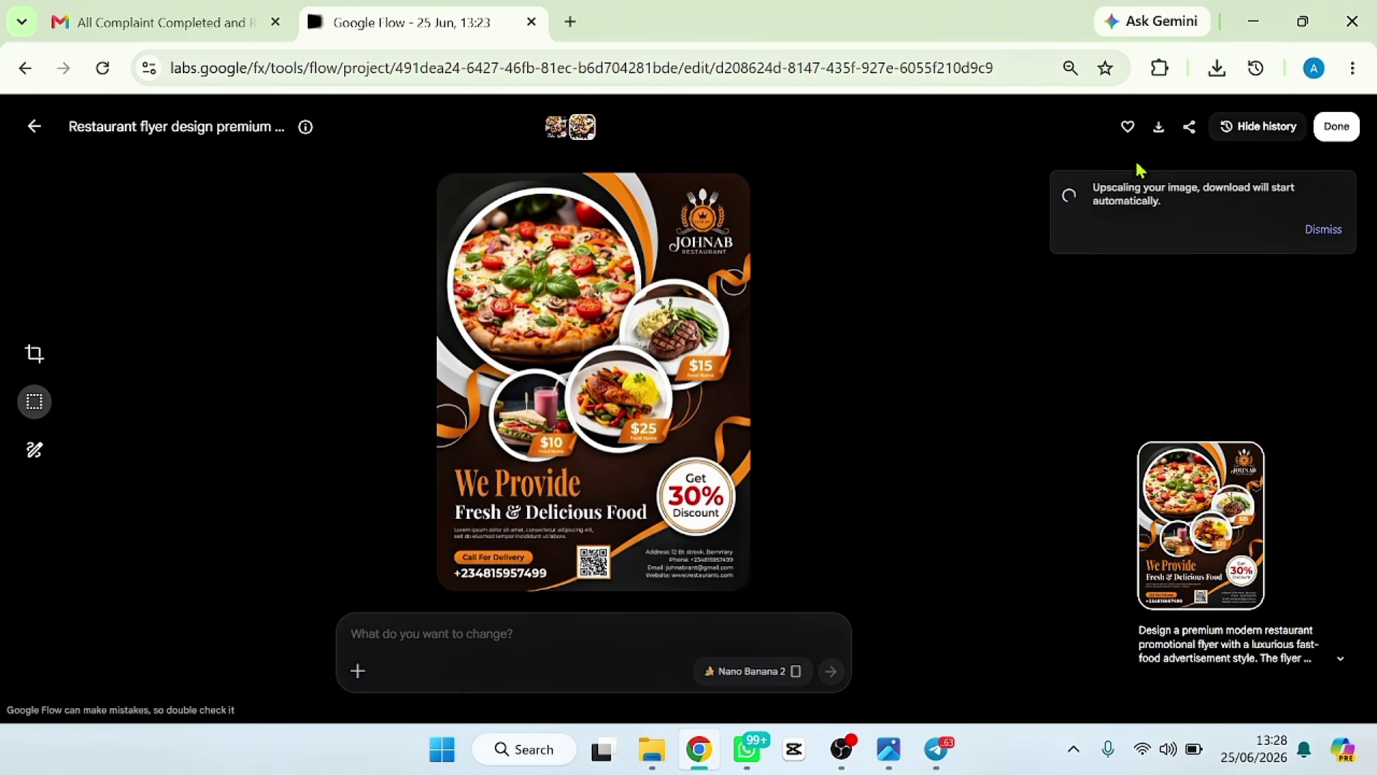
left_click(1157, 132)
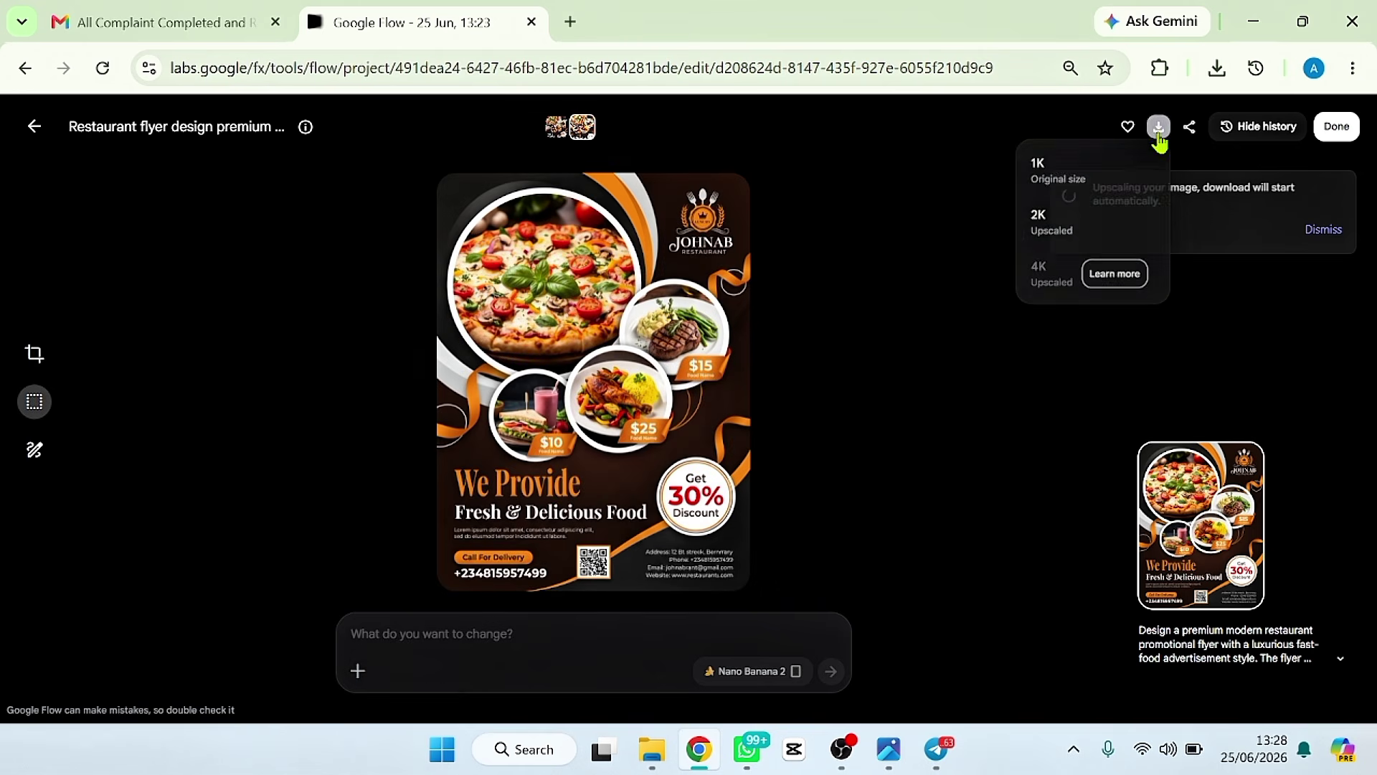
left_click(1081, 223)
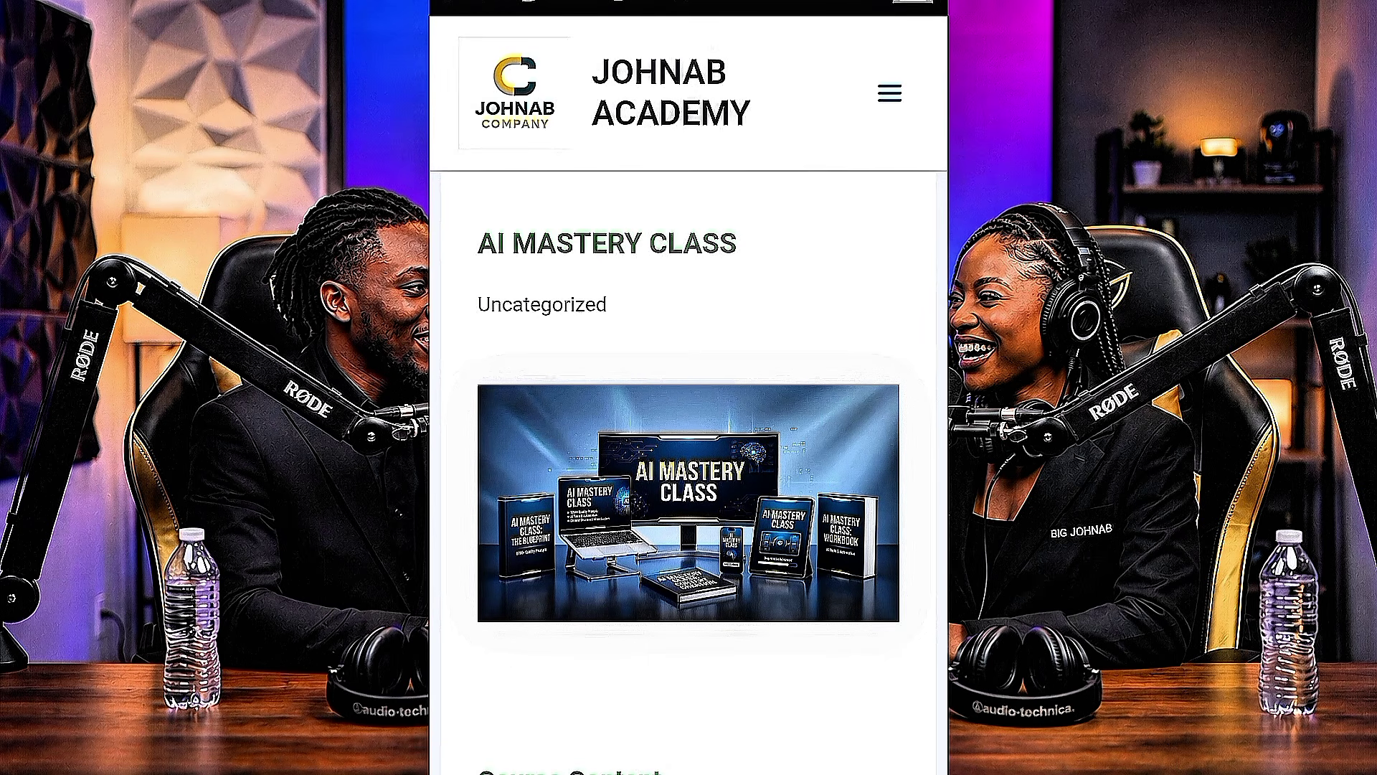
Look through the module list in the AI MASTERY CLASS course content on the Johnab Academy page
scroll(719, 516, "down", 14)
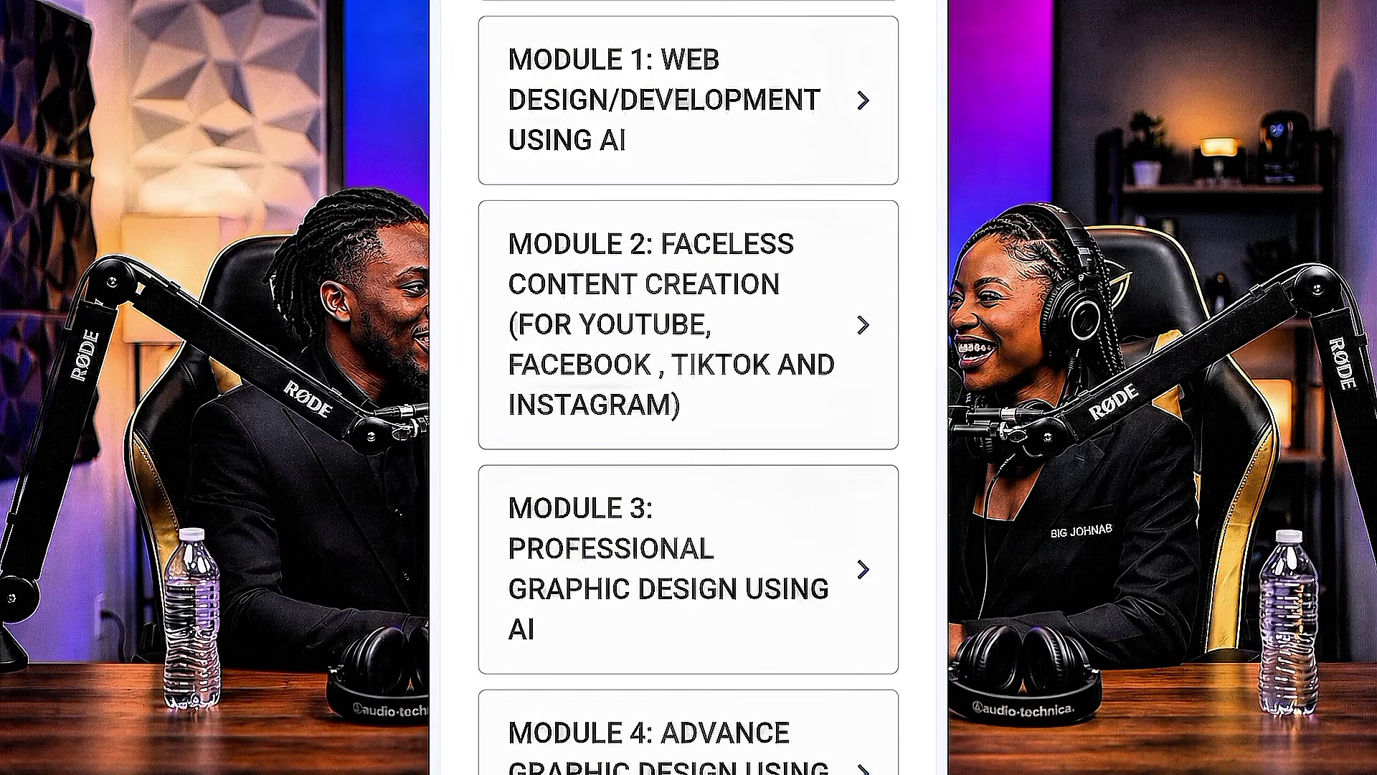
left_click(753, 577)
scroll(753, 577, "down", 1)
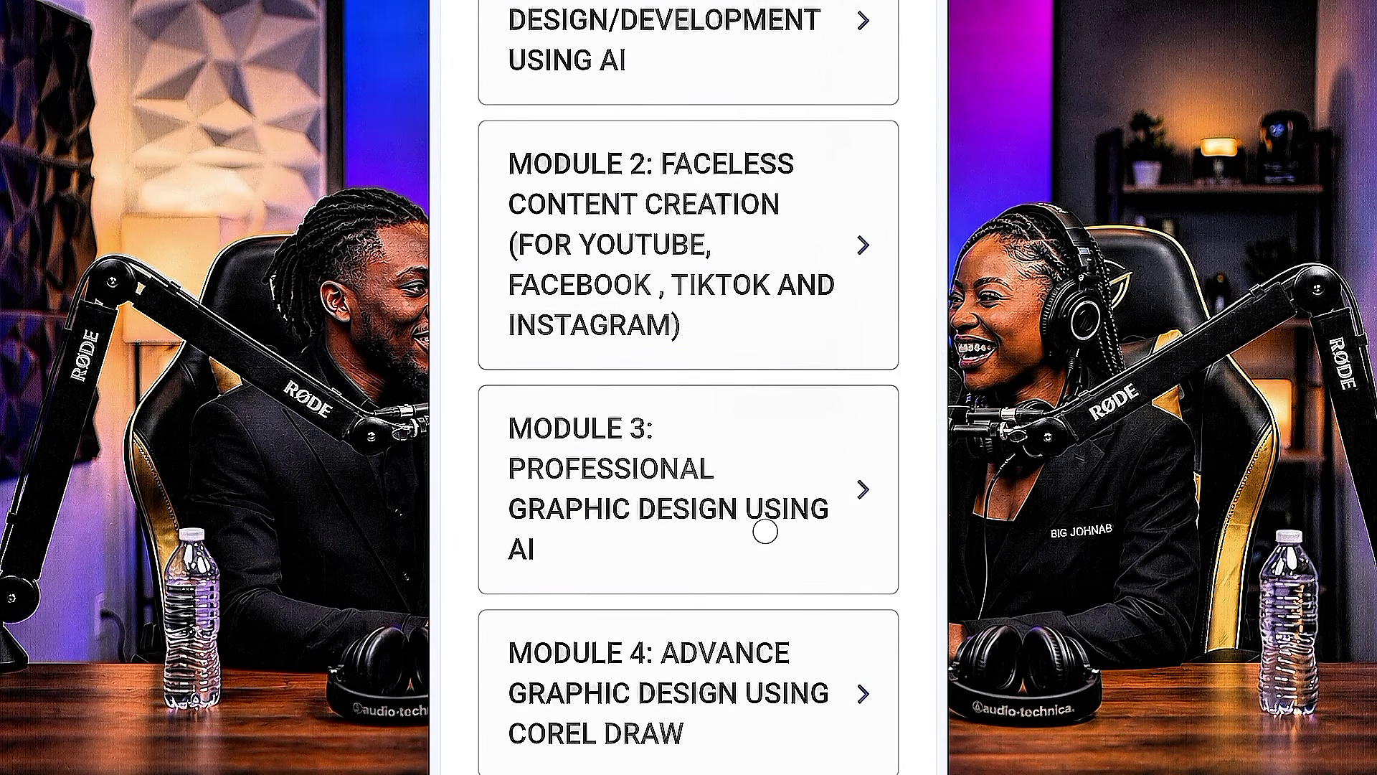
scroll(766, 531, "down", 2)
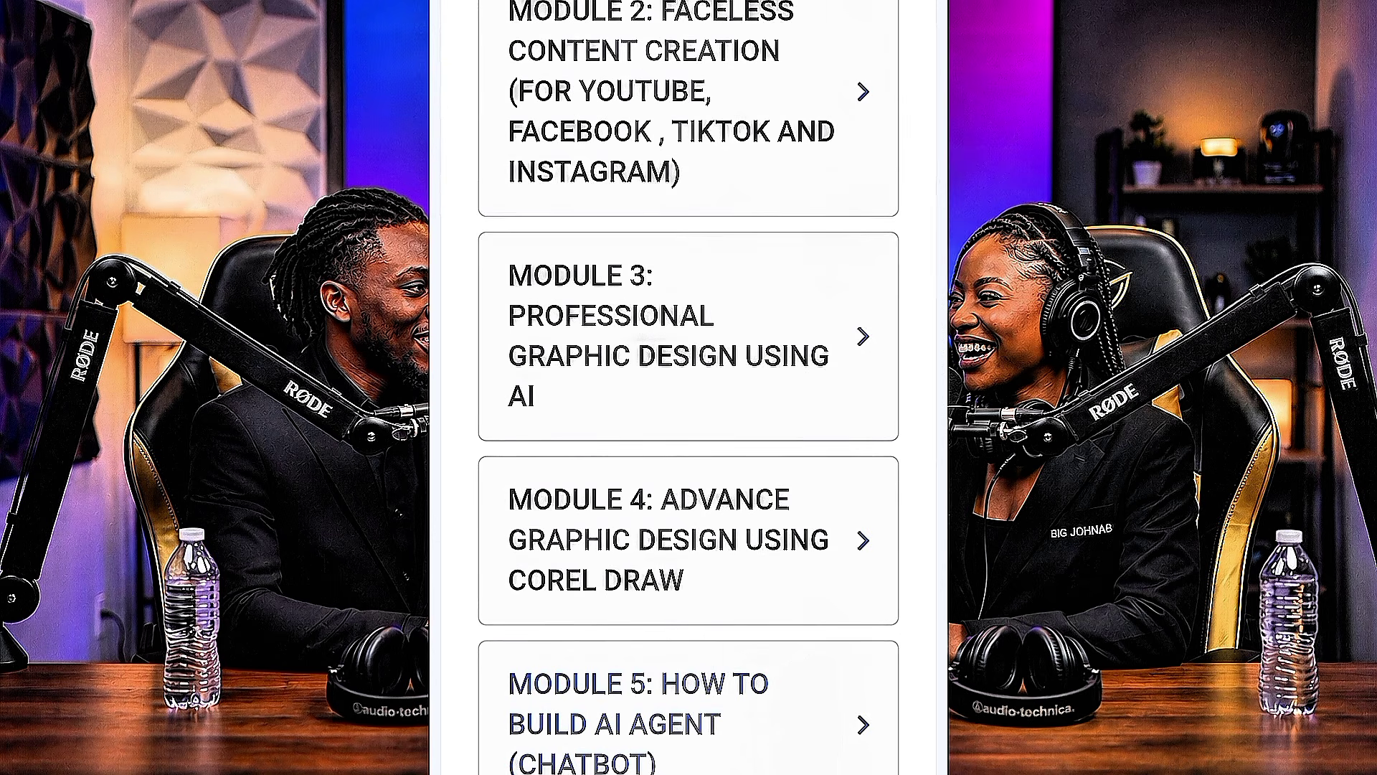
scroll(768, 665, "down", 2)
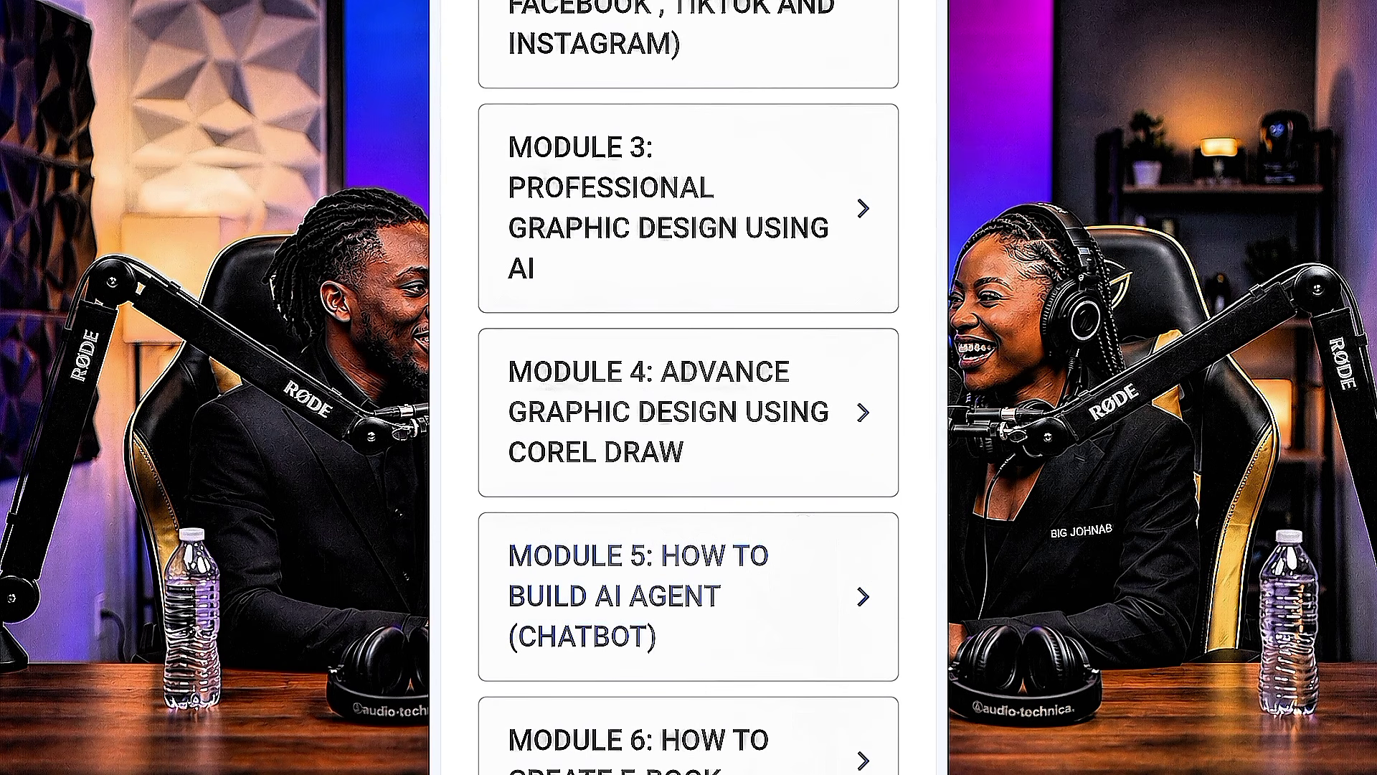
scroll(848, 439, "down", 2)
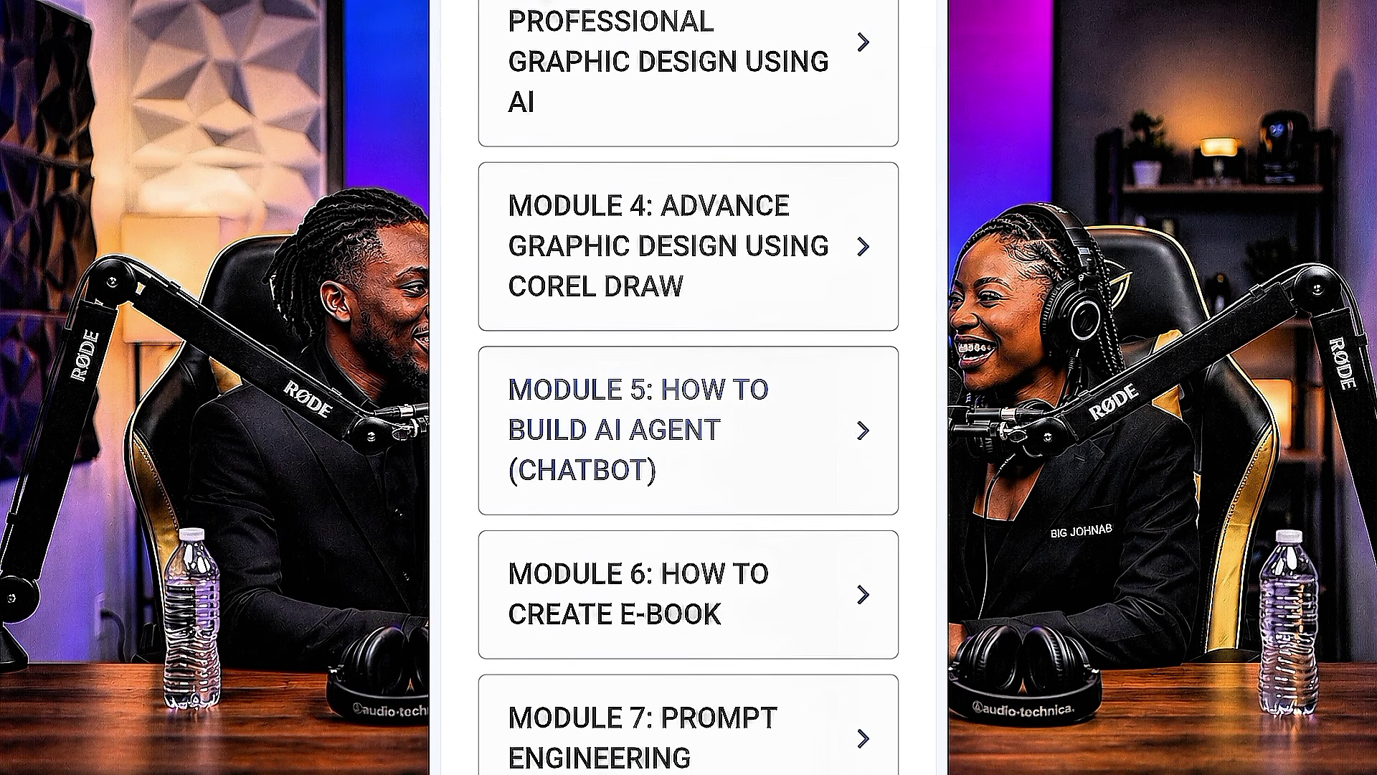
scroll(747, 676, "down", 2)
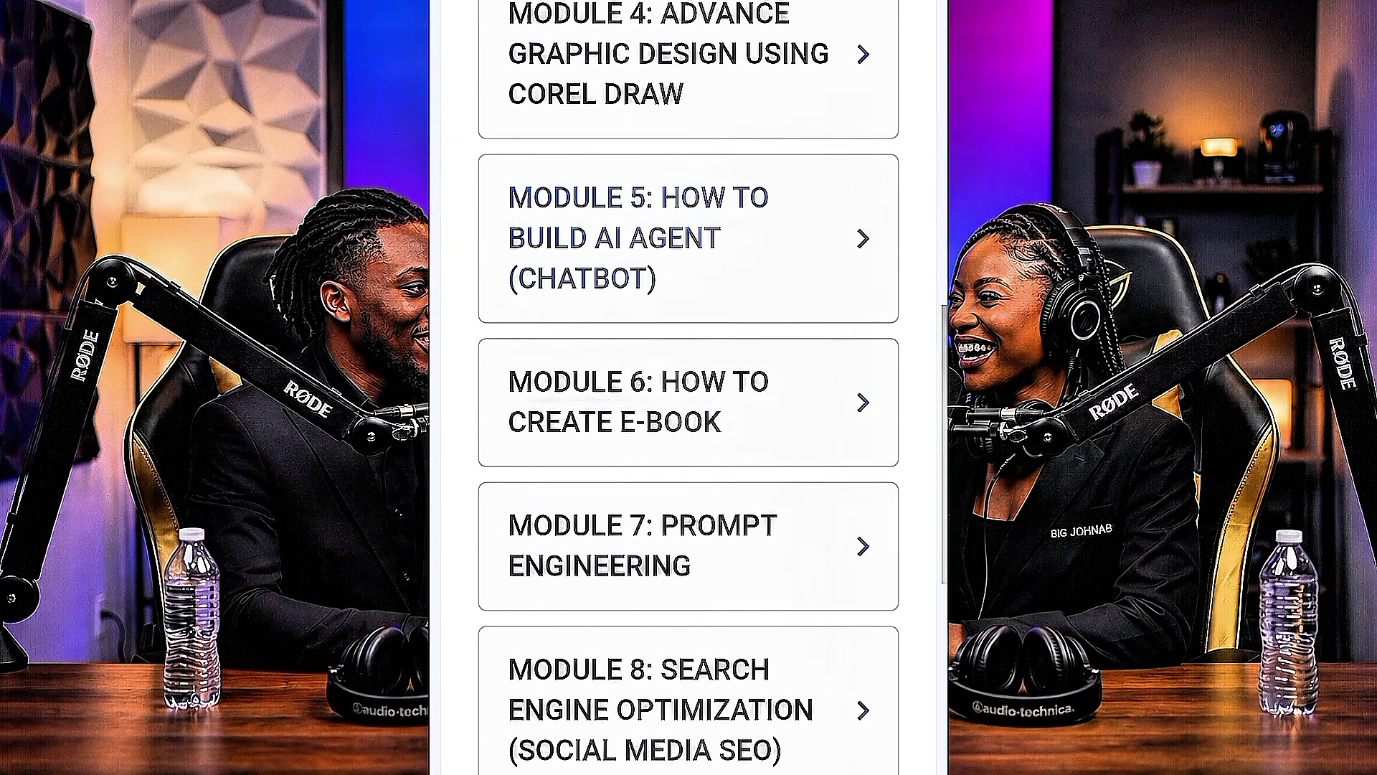
scroll(738, 605, "down", 2)
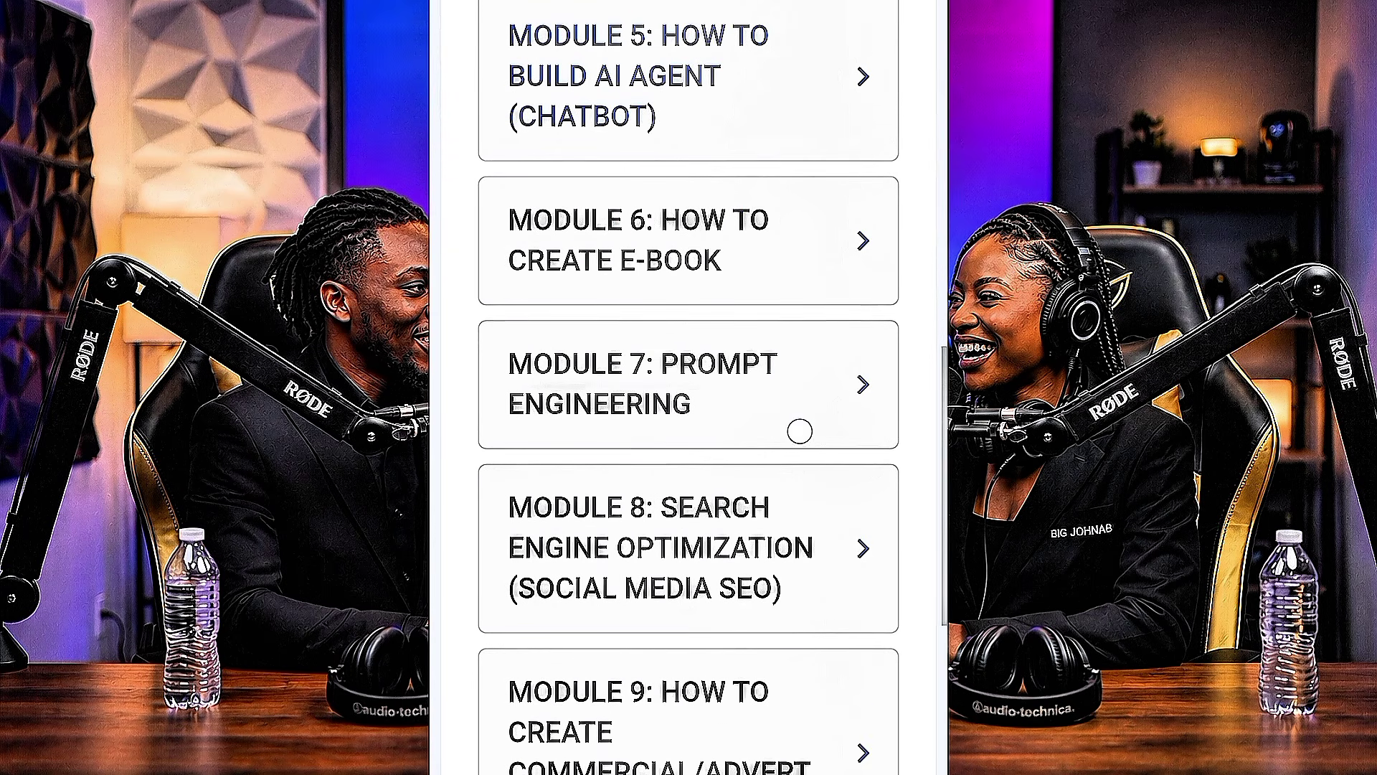
scroll(784, 559, "down", 1)
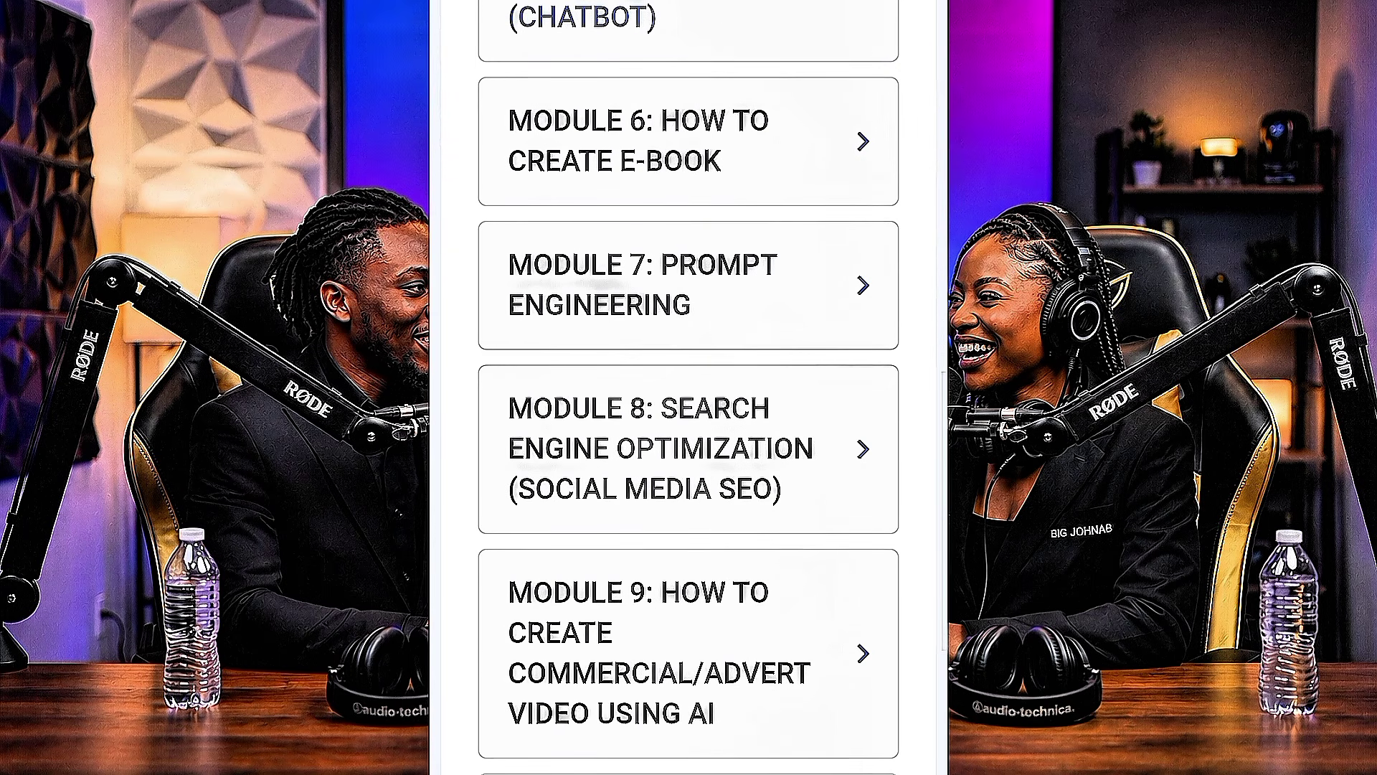
Read through modules 6 to 10 of the course content and the lessons under Module 1: Web Design/Development Using AI
scroll(734, 591, "down", 2)
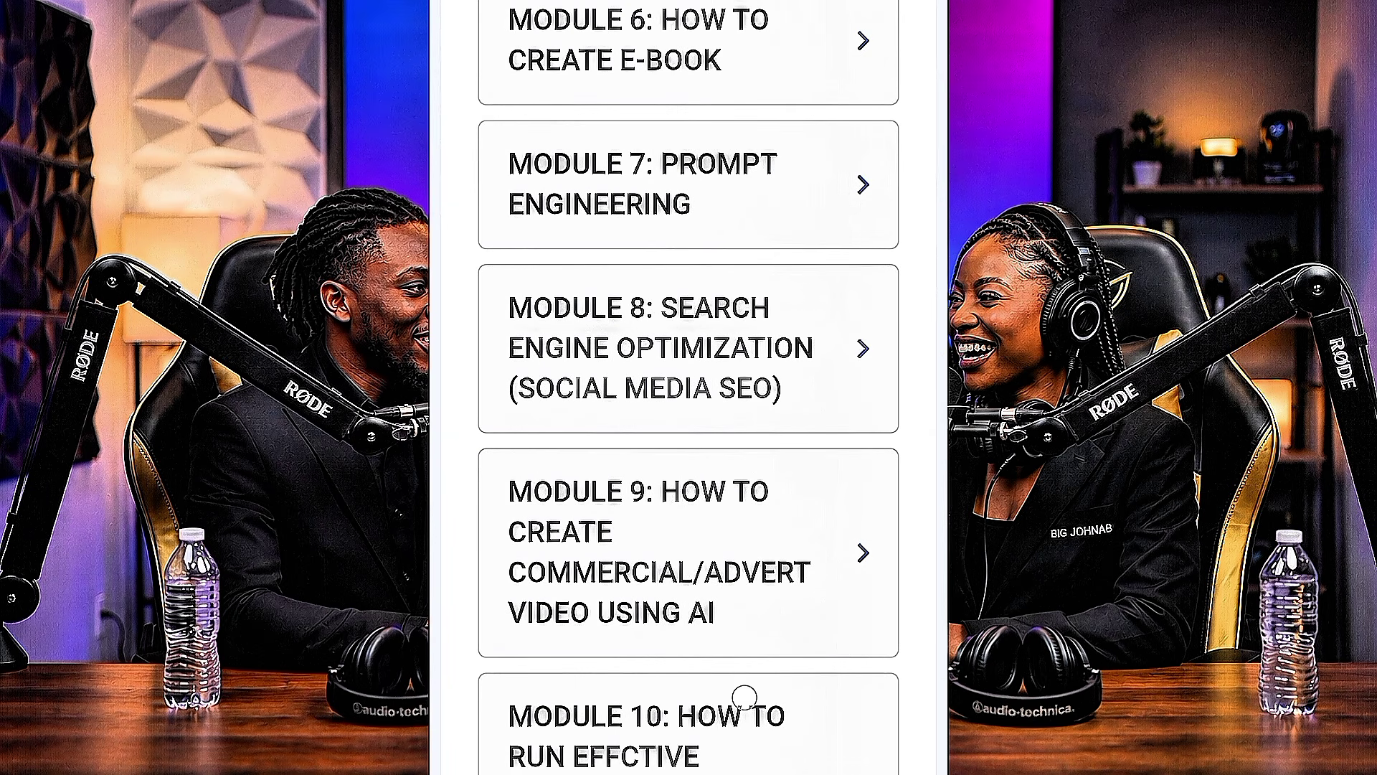
scroll(743, 701, "down", 2)
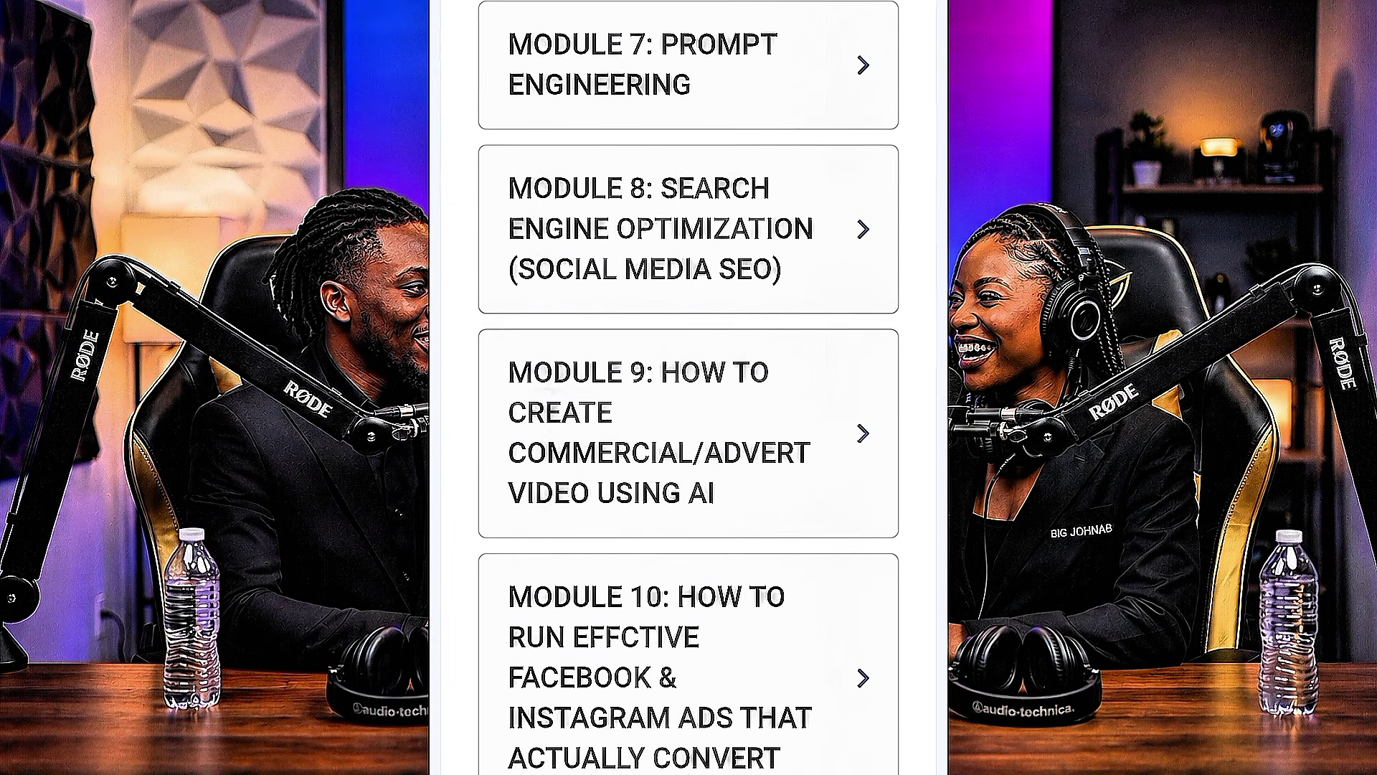
scroll(775, 514, "down", 1)
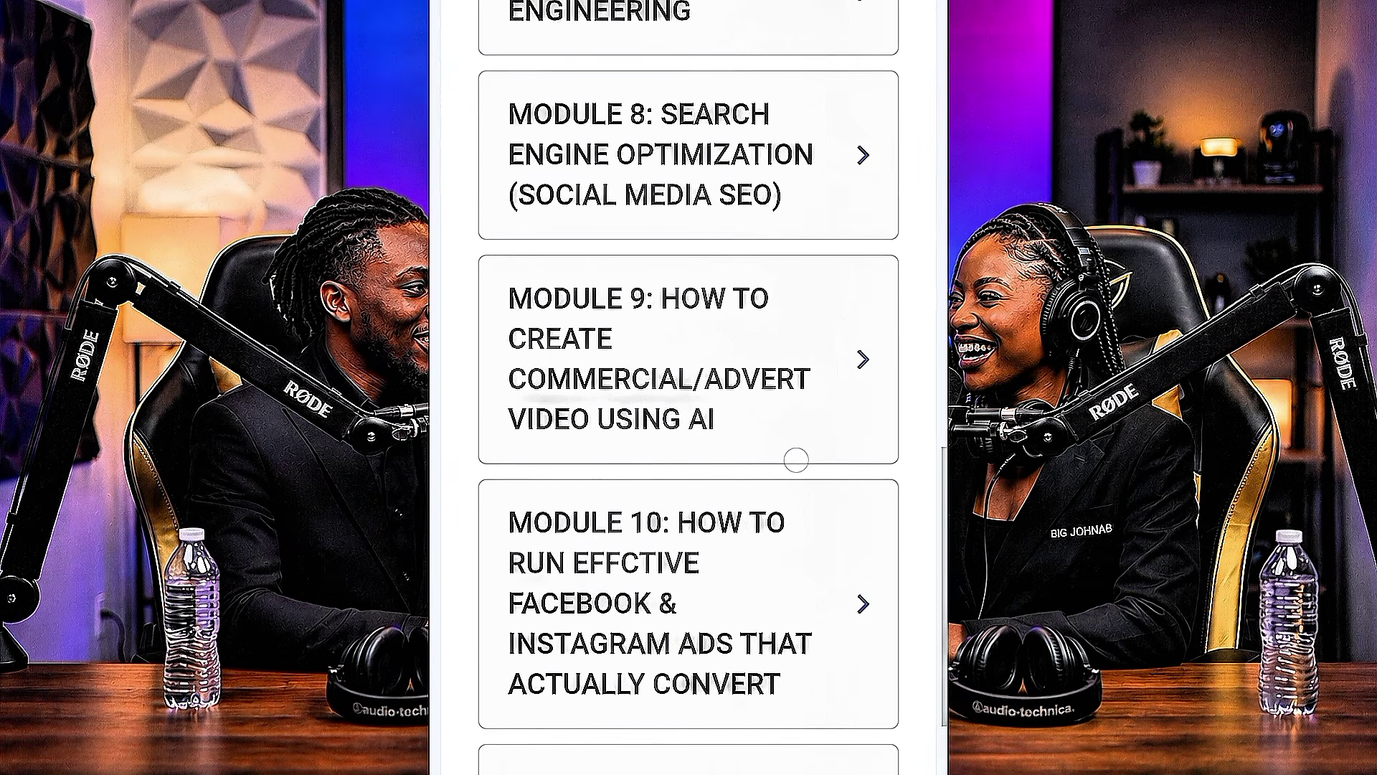
scroll(747, 600, "down", 1)
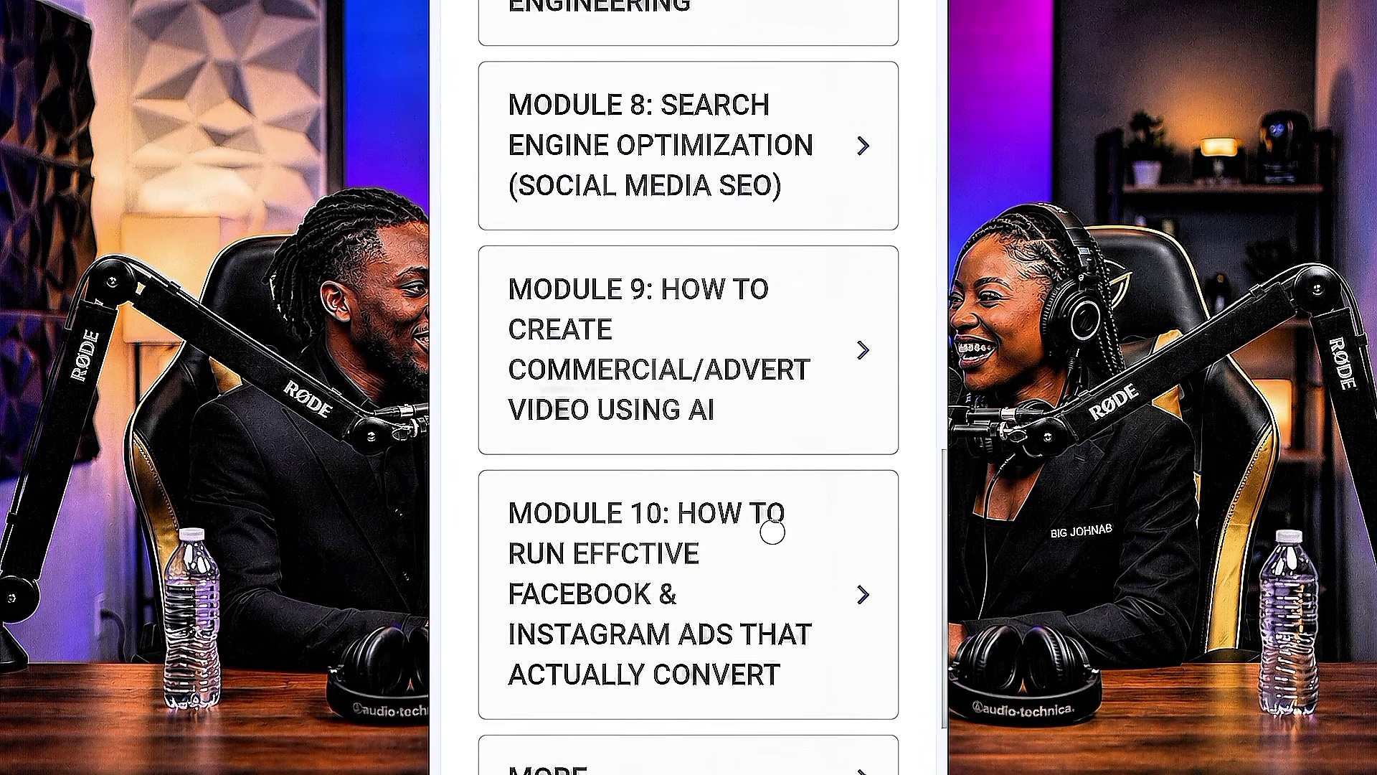
left_click(869, 202)
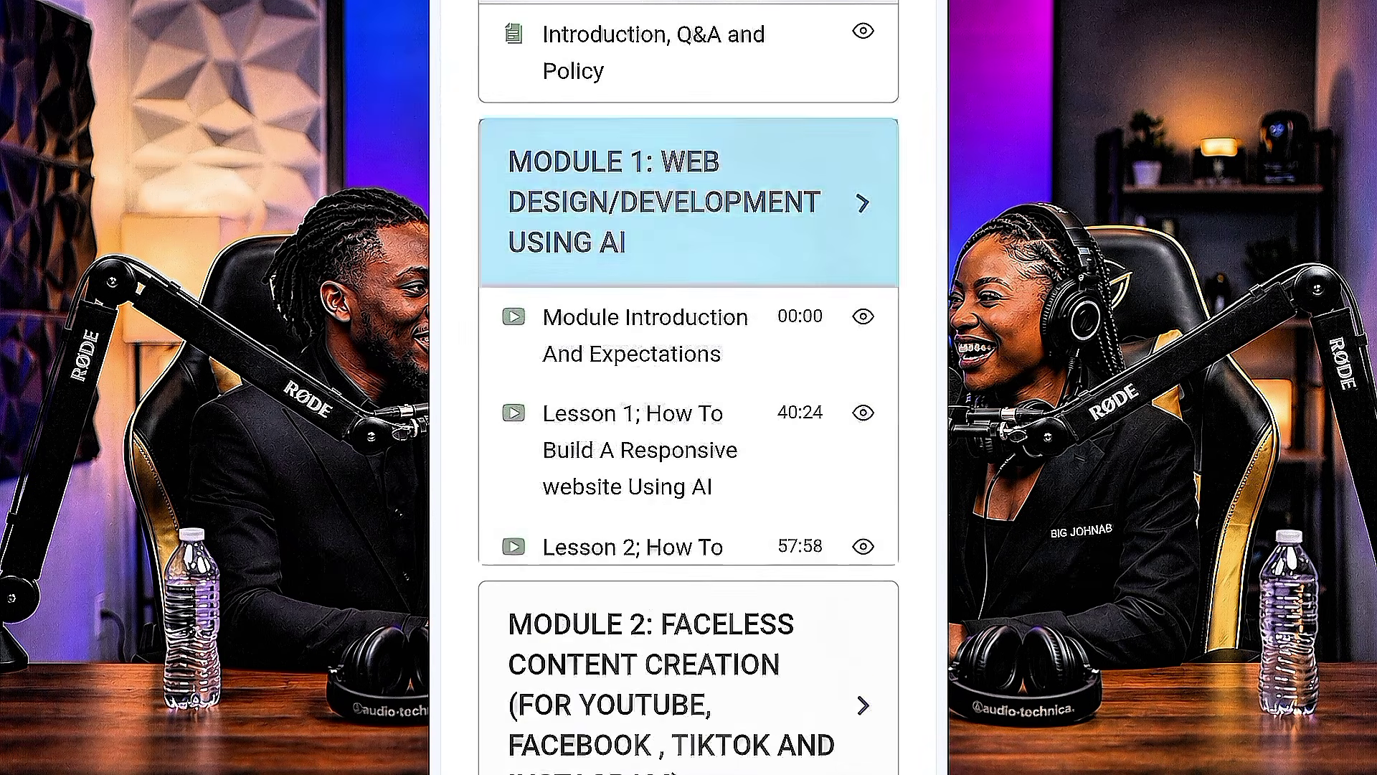
scroll(754, 581, "down", 2)
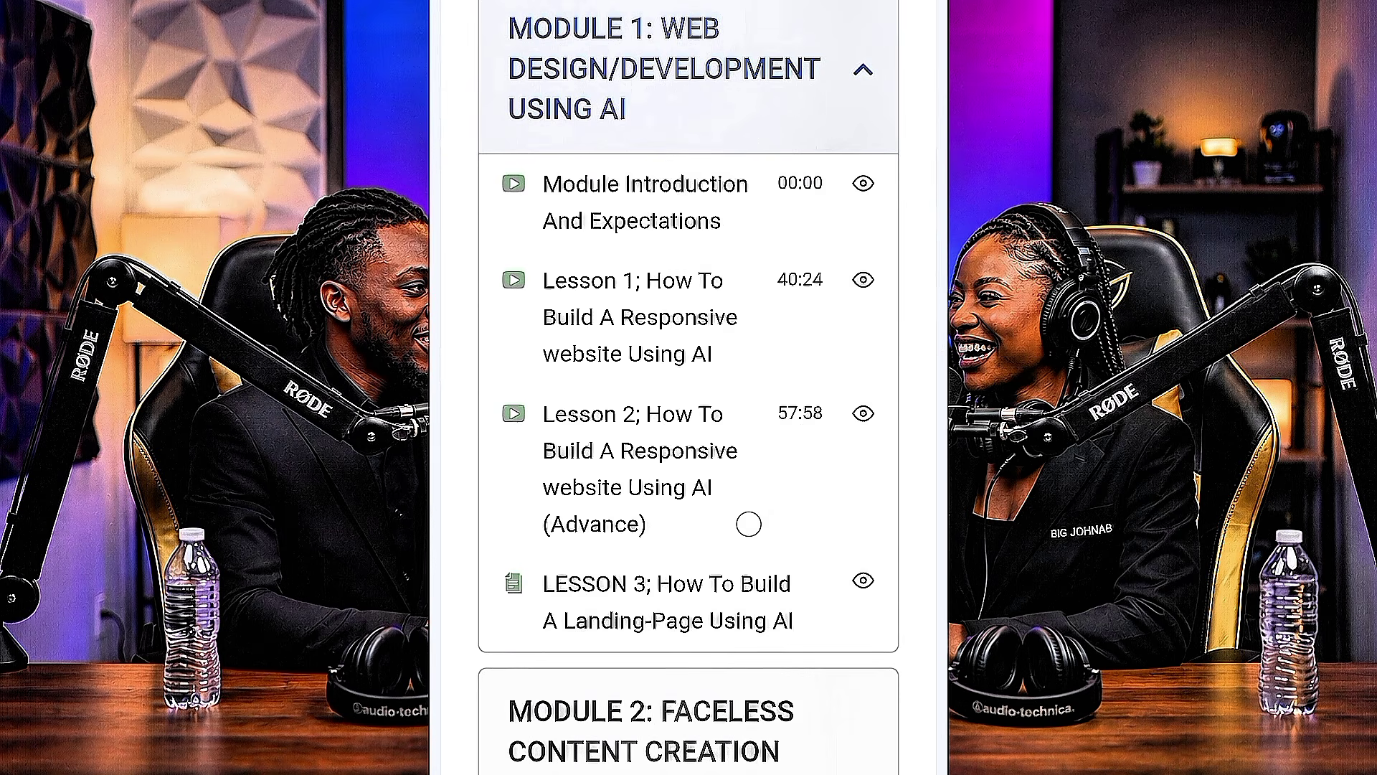
scroll(747, 519, "down", 2)
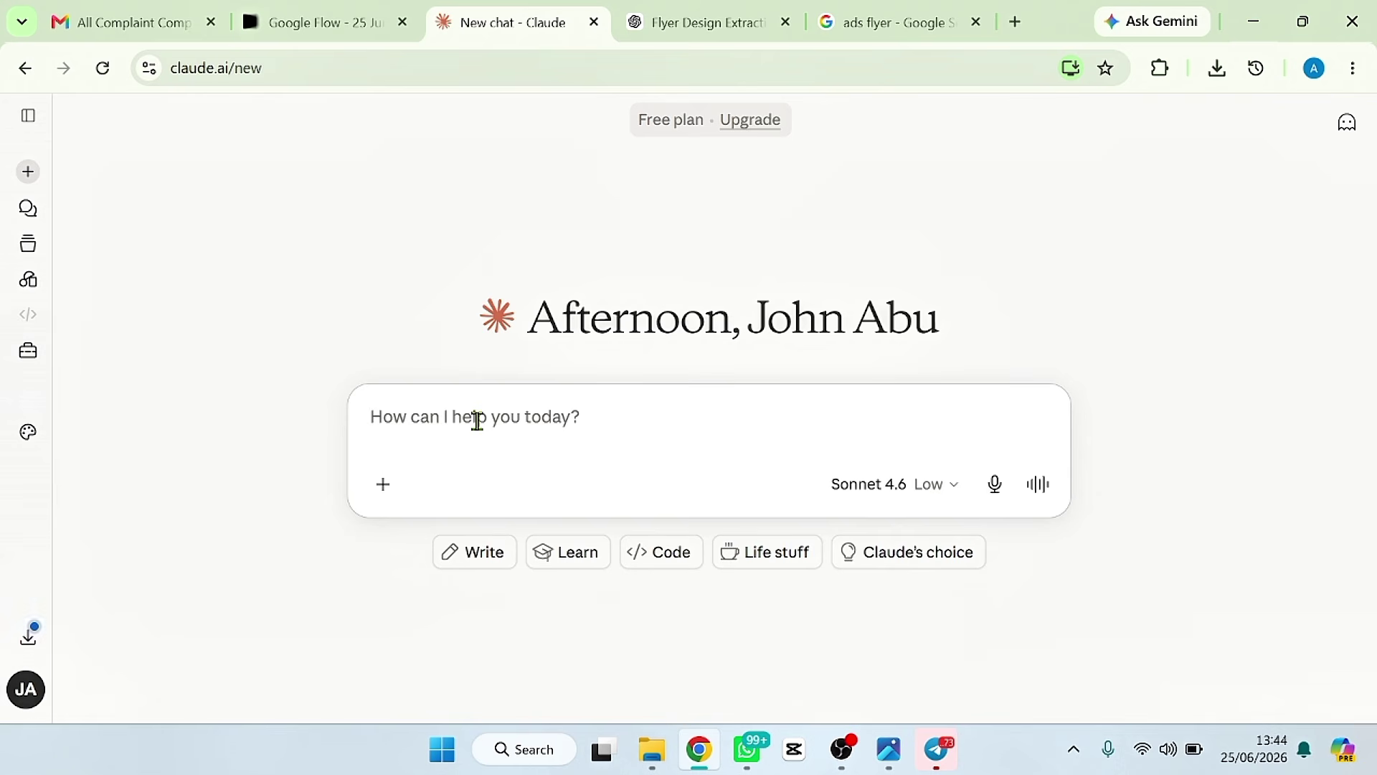
In a new Claude chat, start the request with "i want to design a premium modern luxury perfume promo"
type("des")
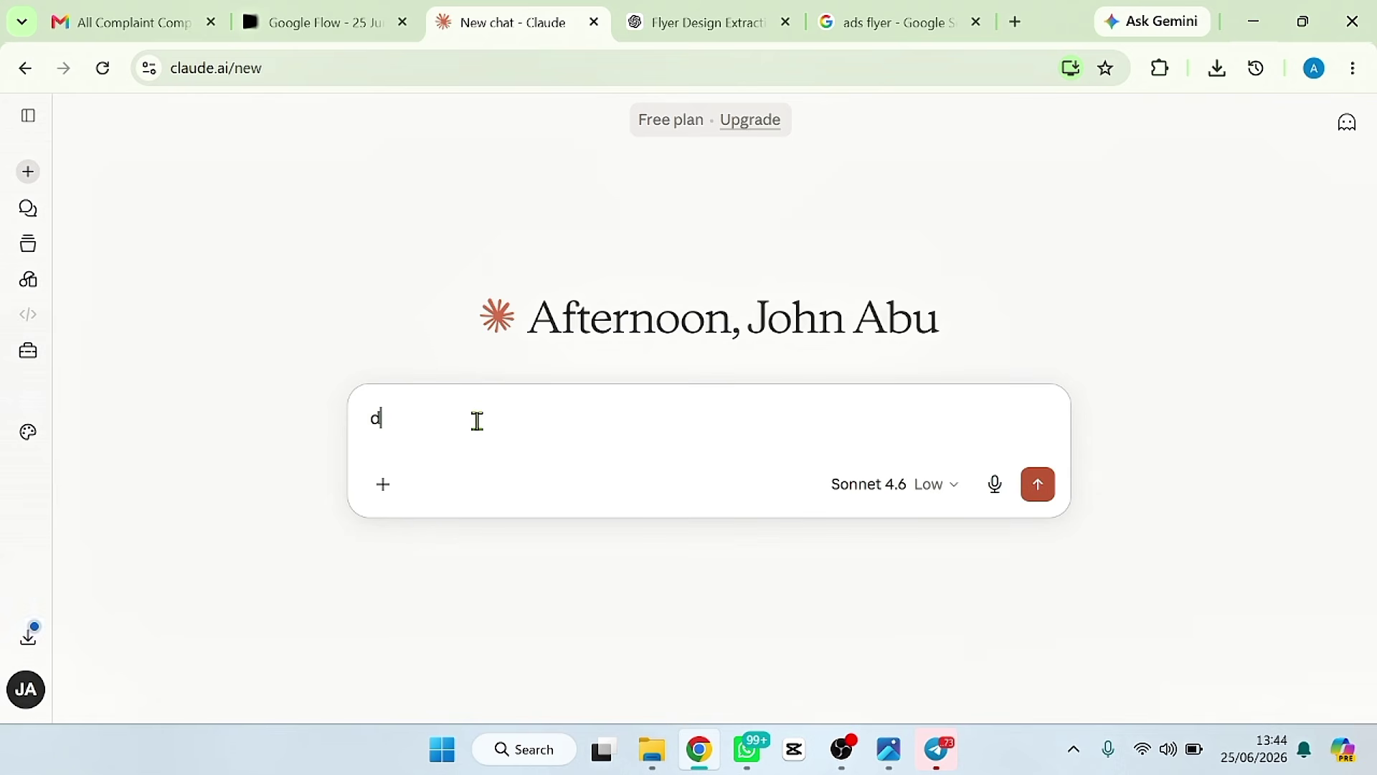
key("BackSpace")
type("i w")
type("ant to de")
type("sign a premium modern luxury")
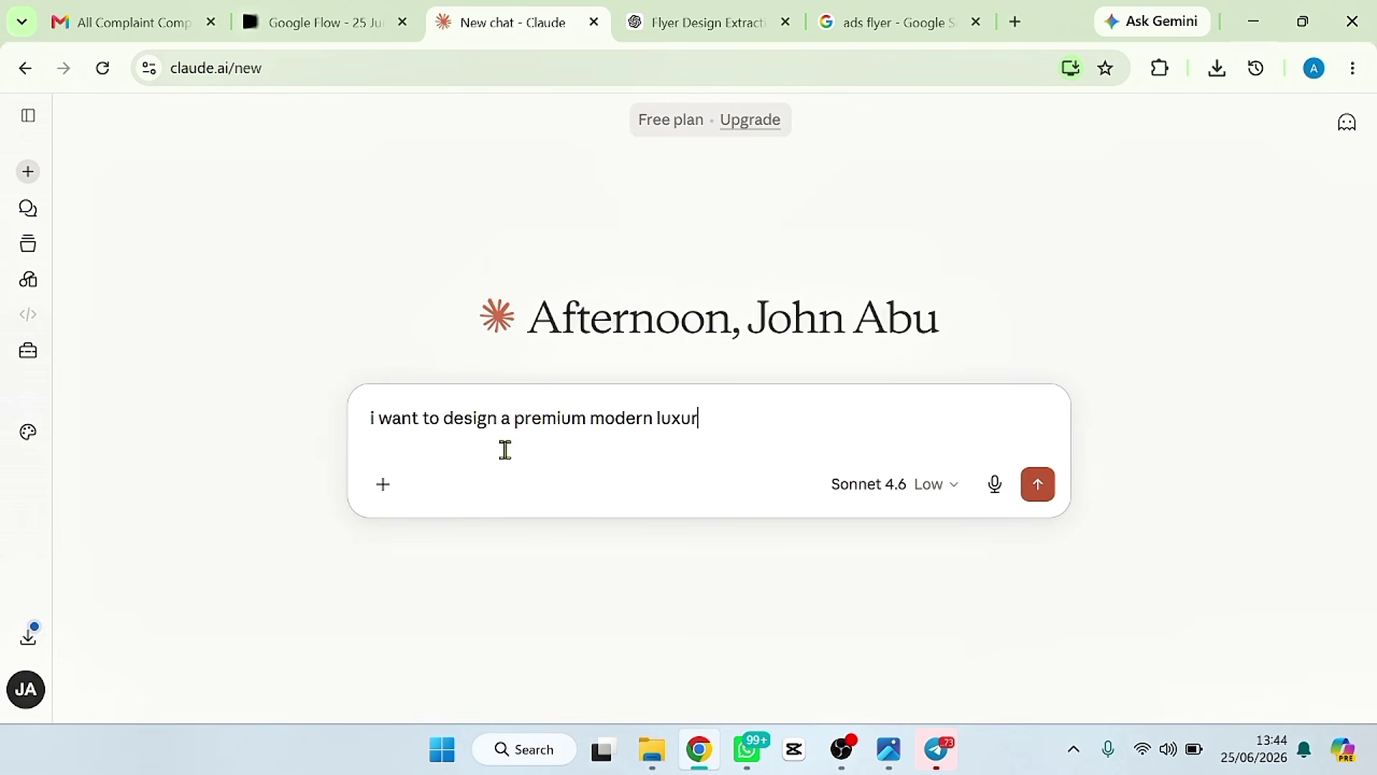
type("perfume promo")
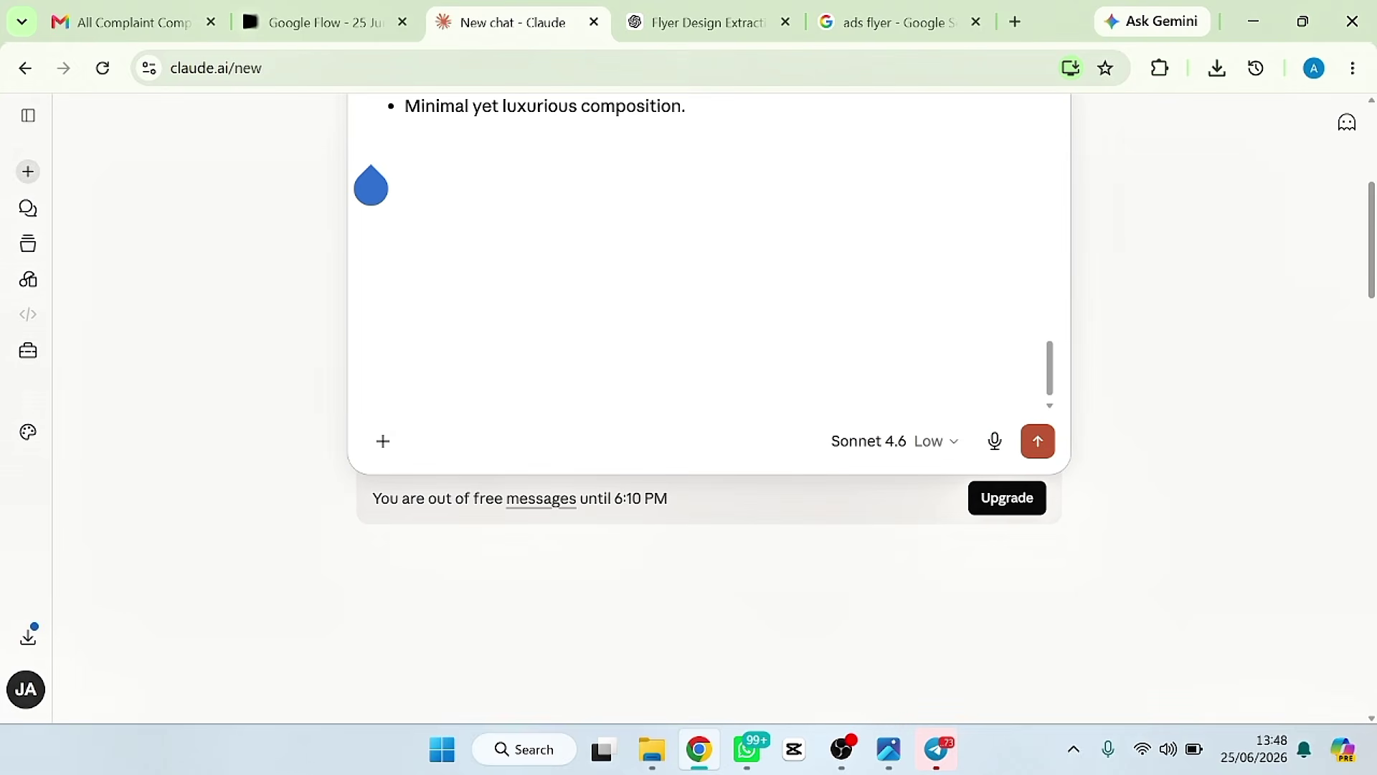
Add the instruction "acts as my prompt engineer and write a well detailed prompt" below the design description
type("acts as a")
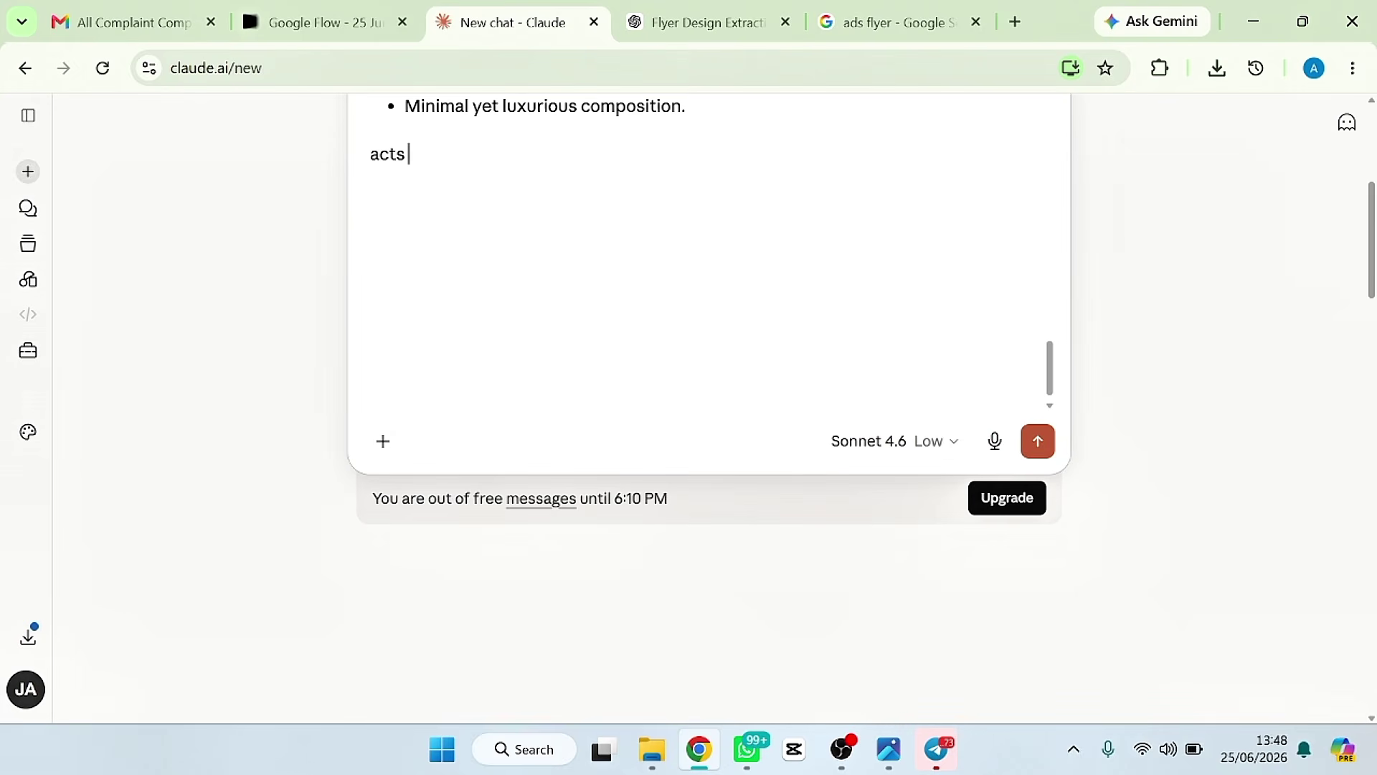
key("BackSpace")
key("BackSpace")
type("my prompt en")
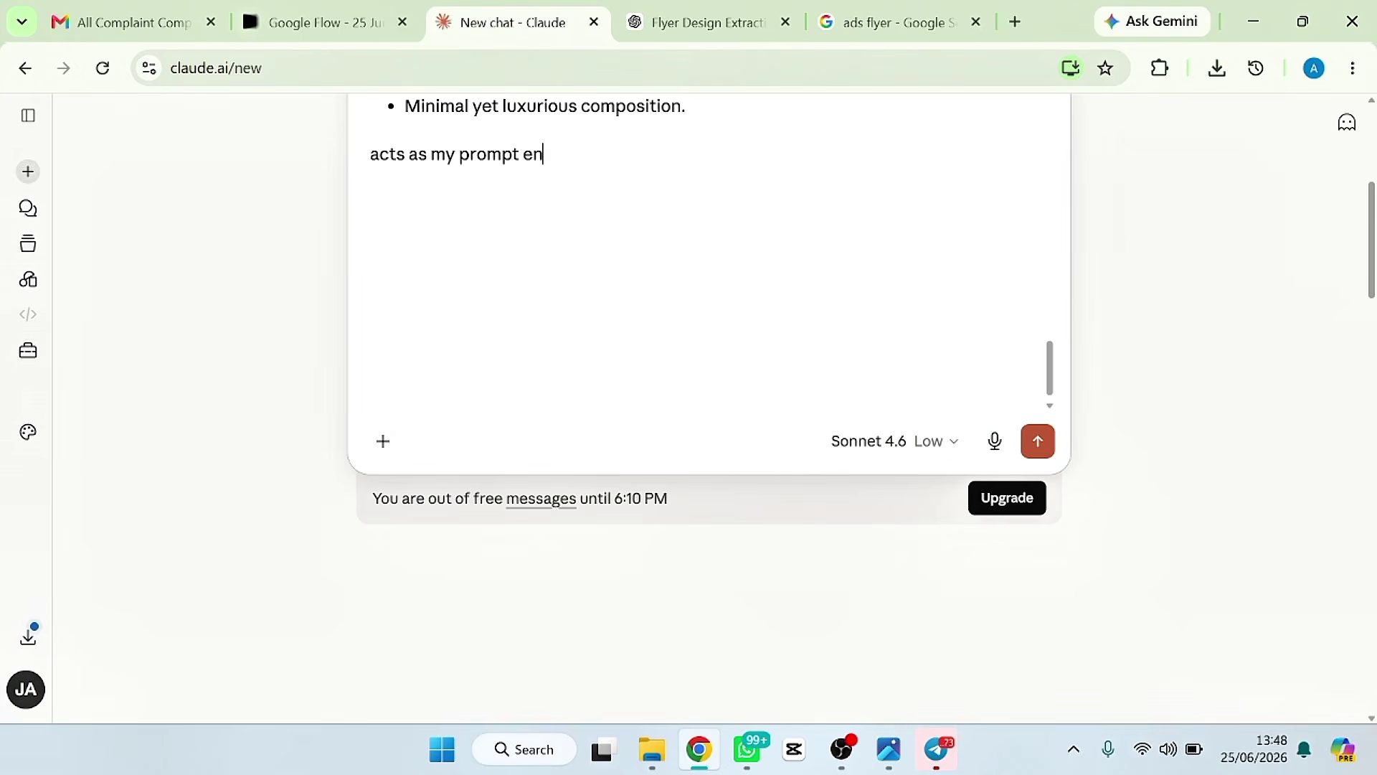
type("gineer and write a well detailed prompt to generate t")
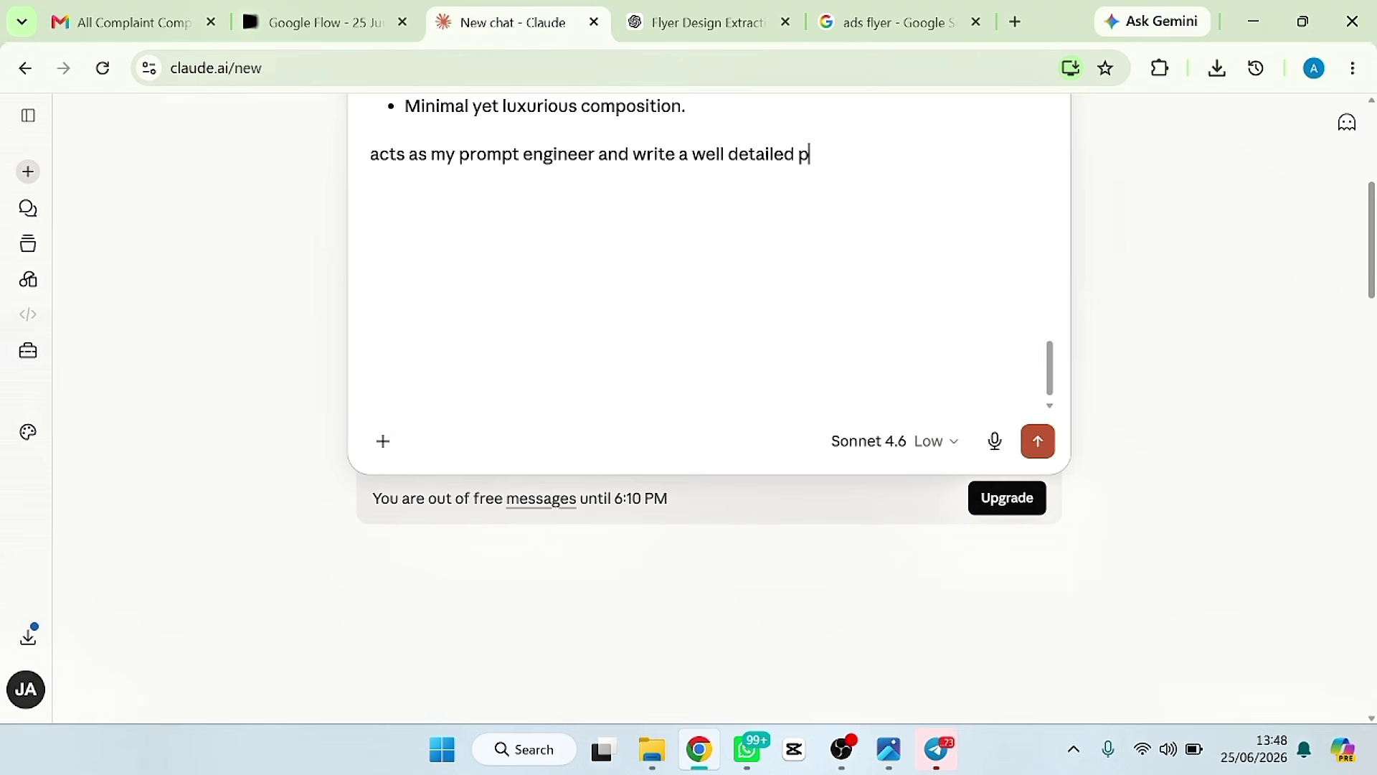
key("BackSpace")
key("BackSpace")
key("BackSpace")
key("BackSpace")
key("BackSpace")
key("BackSpace")
key("BackSpace")
key("BackSpace")
key("BackSpace")
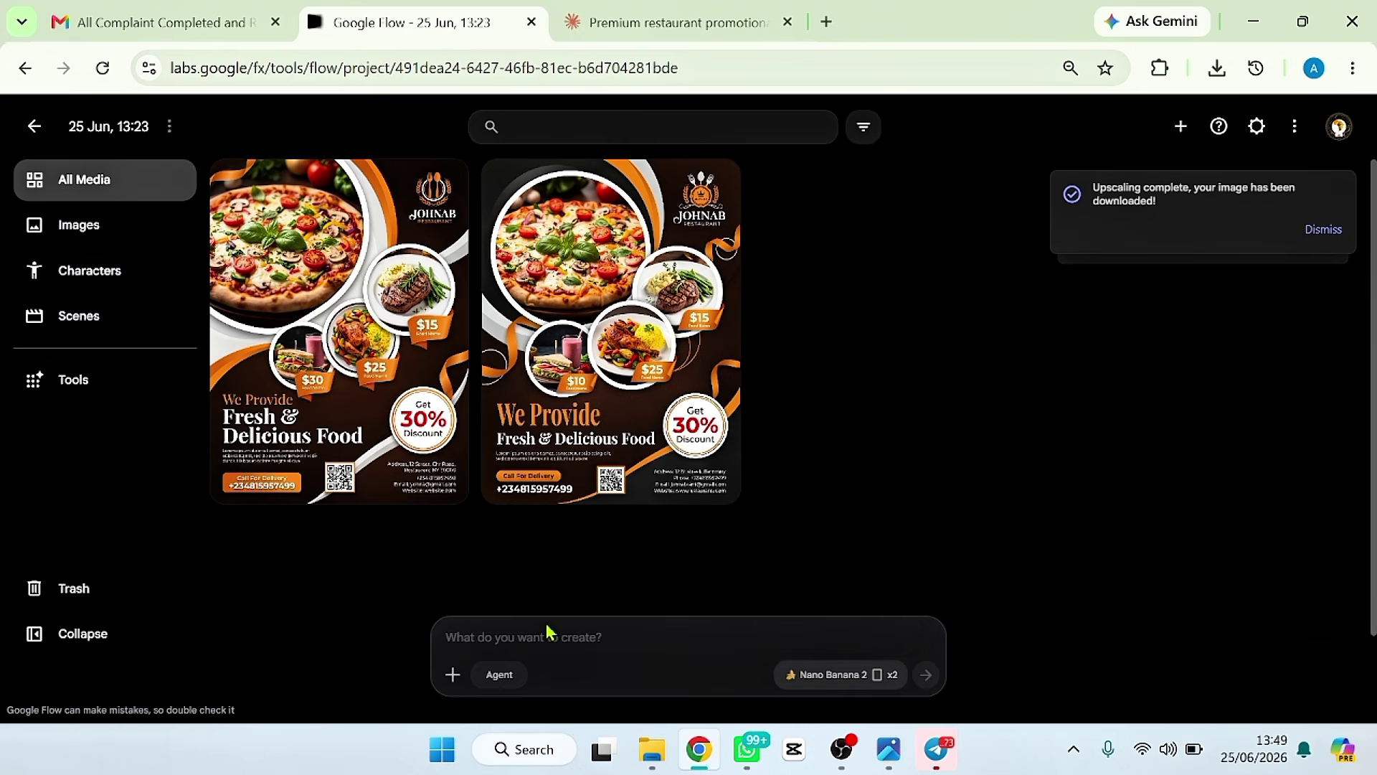
In Google Flow, generate two flyers with Nano Banana 2 from the copied luxury perfume prompt and look over the results
left_click(510, 631)
key("ctrl+v")
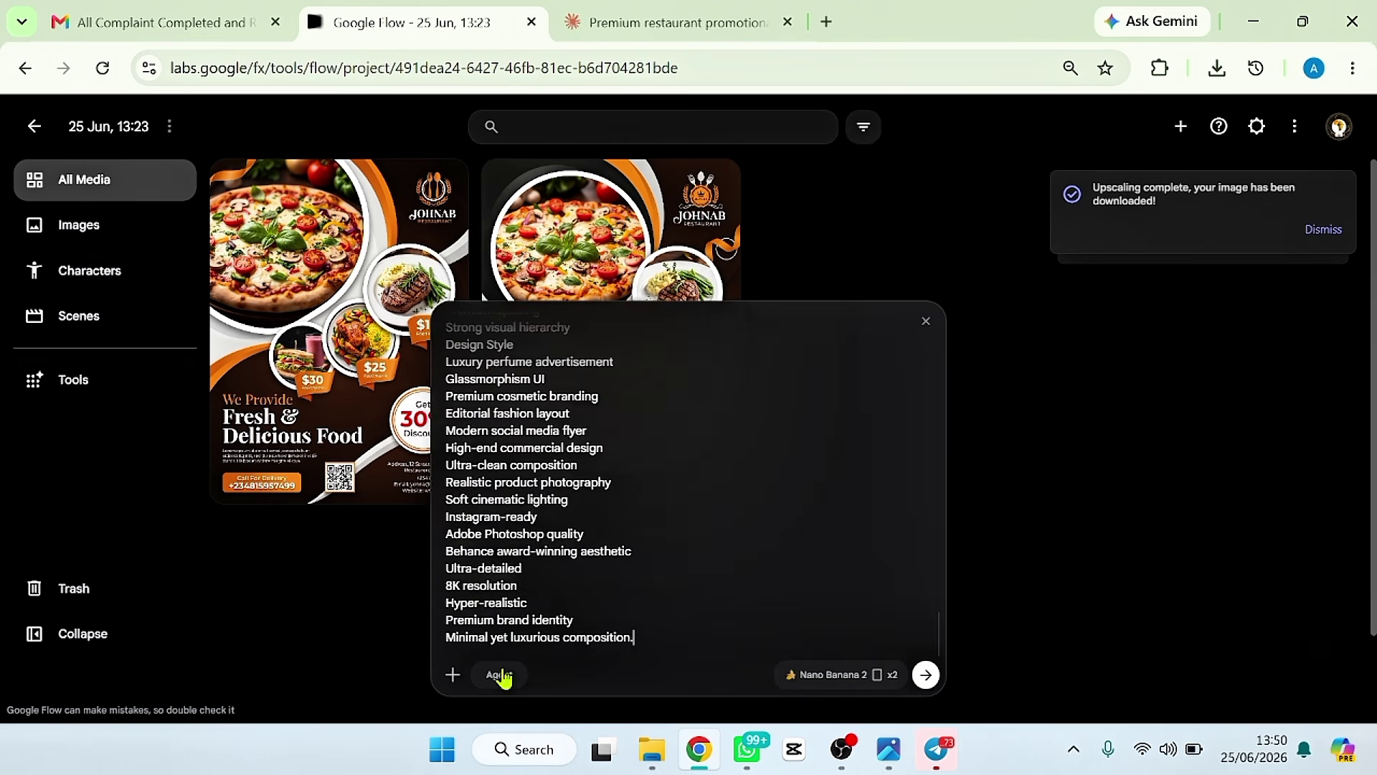
left_click(925, 678)
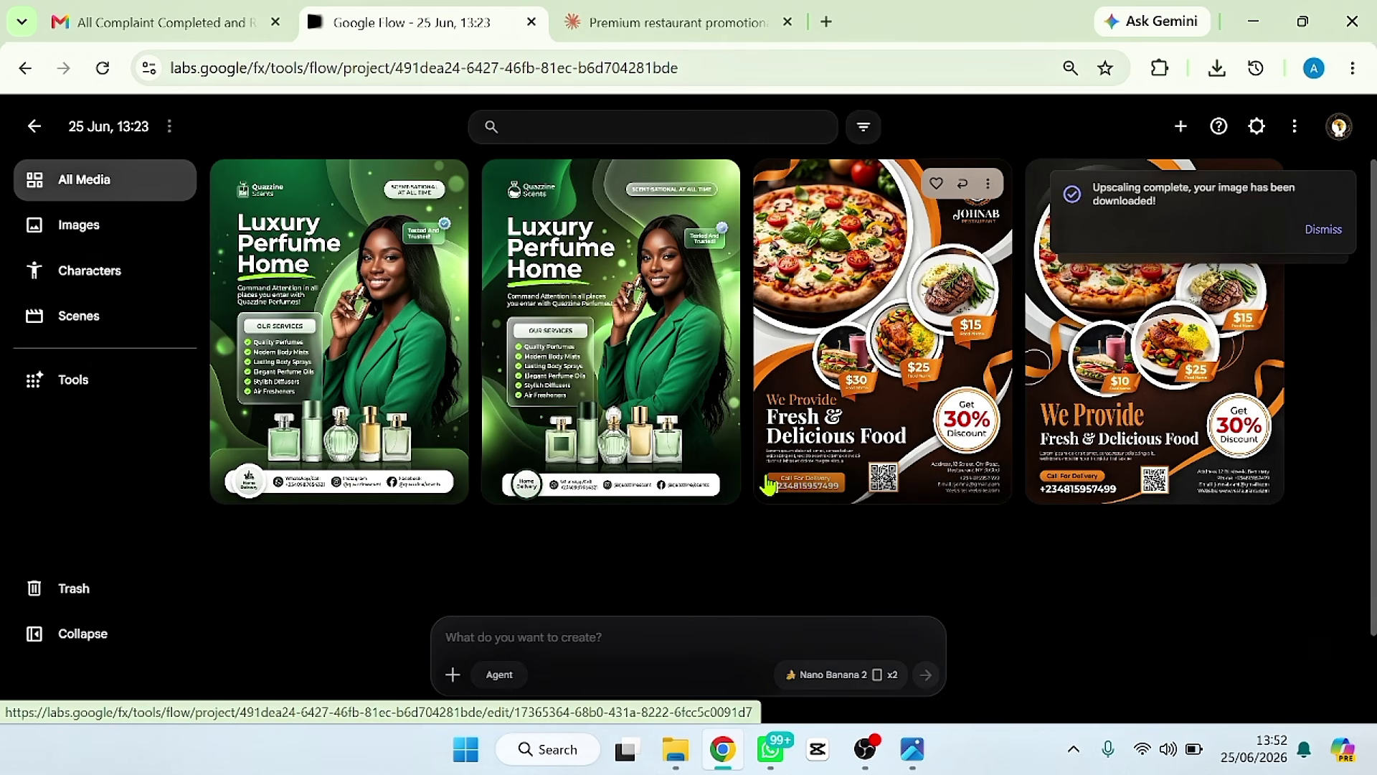
scroll(768, 482, "down", 1)
scroll(768, 483, "up", 1)
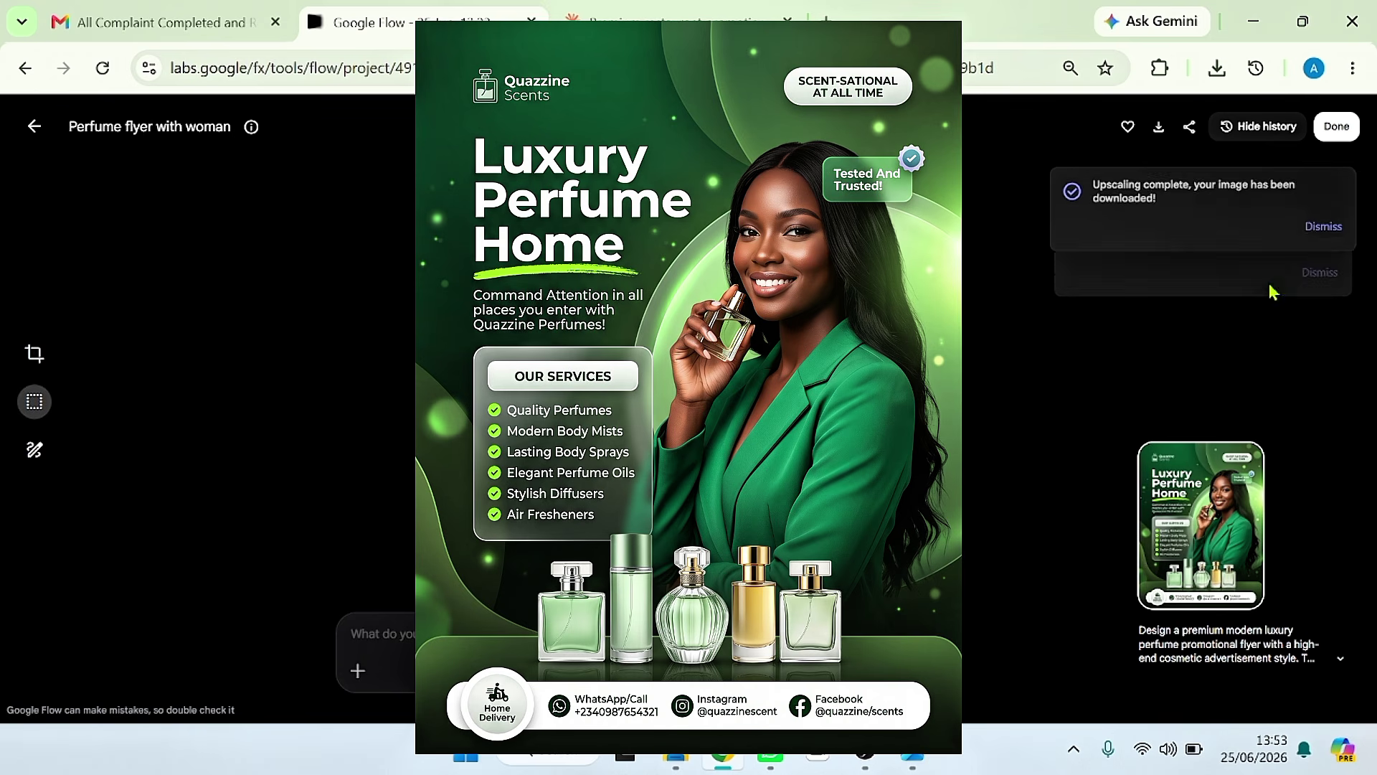
Open the perfume flyer with the one-line "Scent-sational at all time" badge and download it as a 2K upscaled image
left_click(33, 127)
left_click(315, 330)
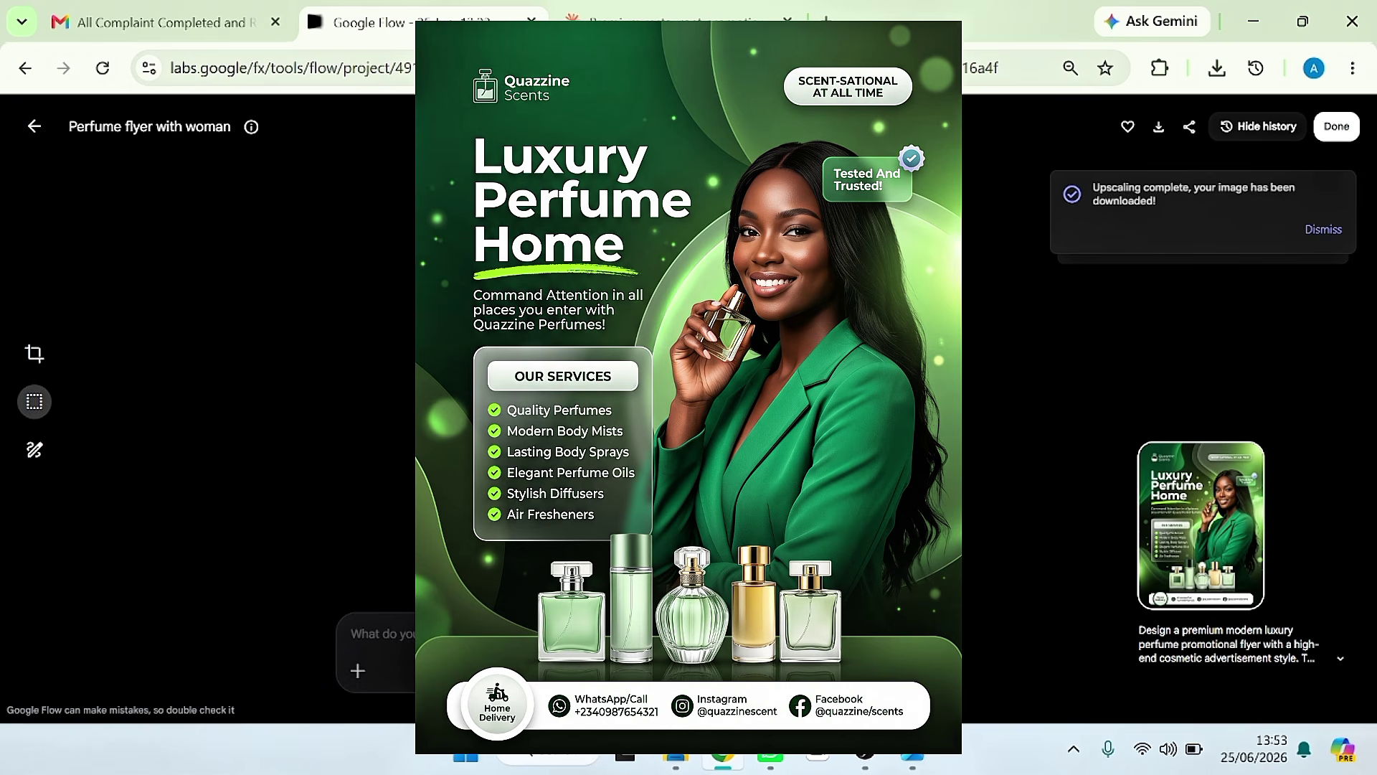
left_click(1325, 231)
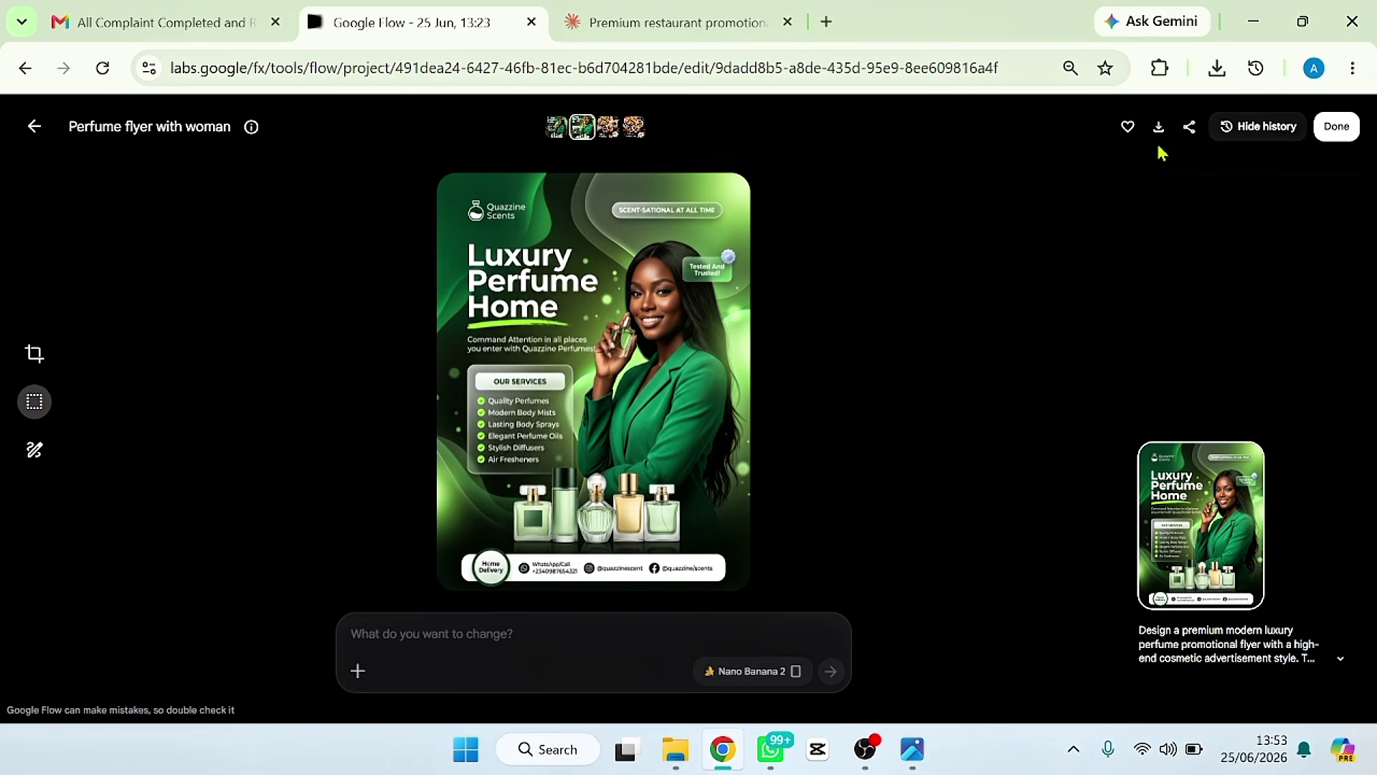
left_click(1158, 128)
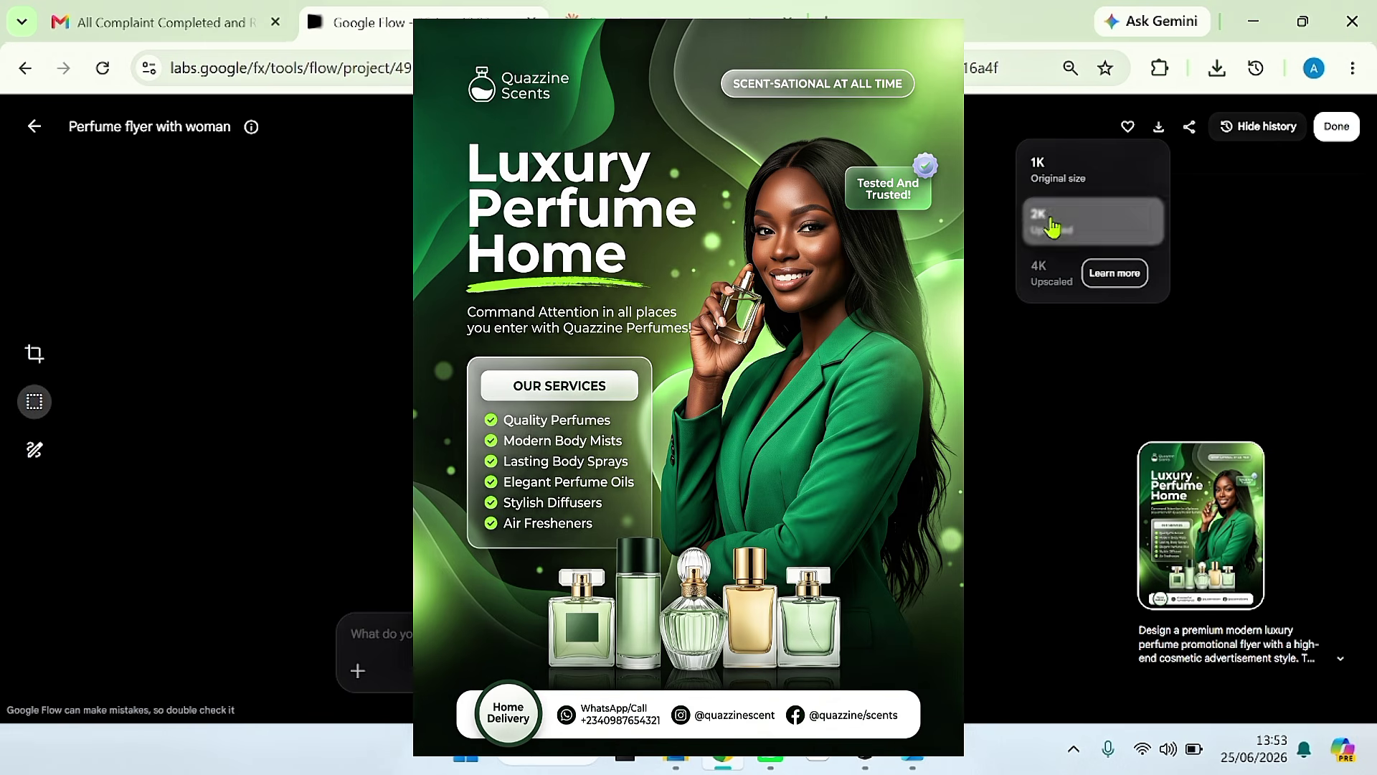
left_click(1053, 228)
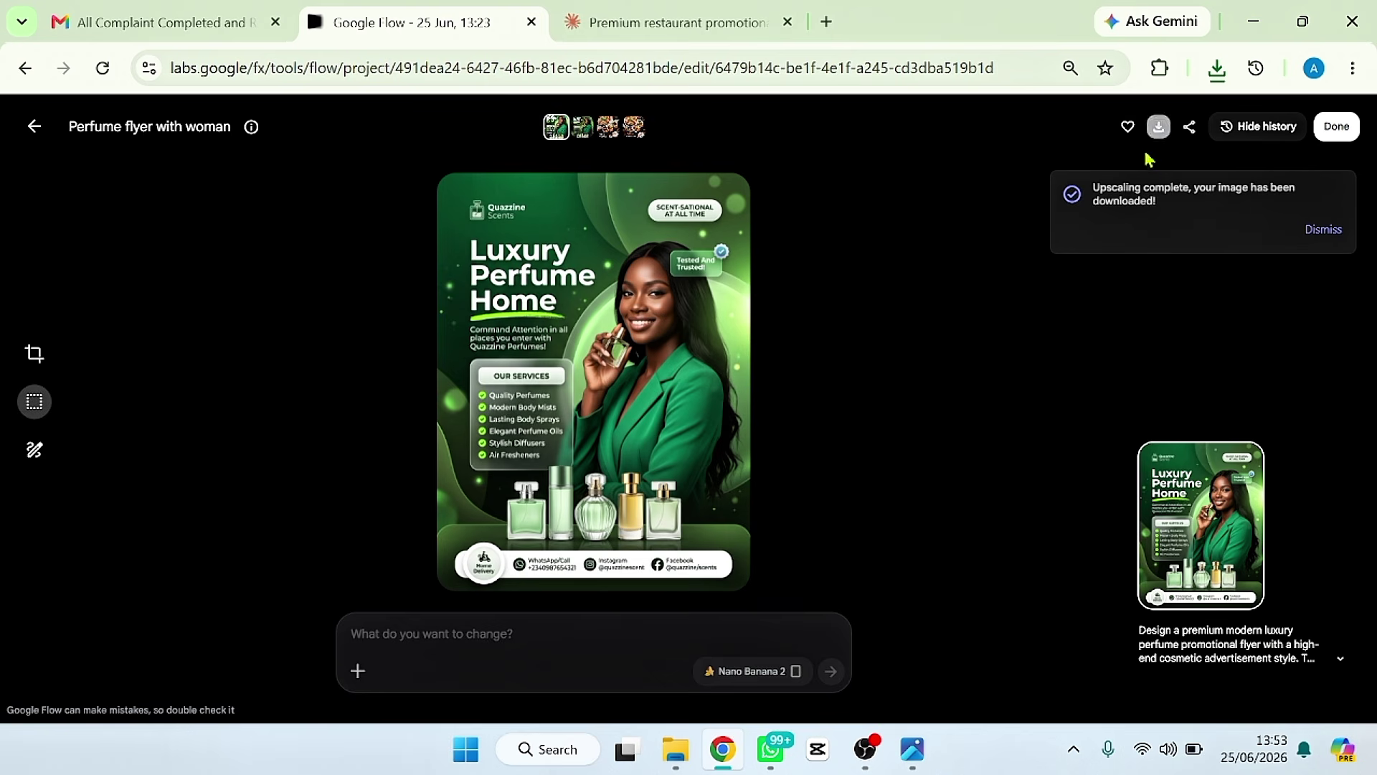
Download the perfume flyer with the two-line "Scent-sational at all time" badge as a 2K upscaled image and return to the media overview
left_click(1158, 128)
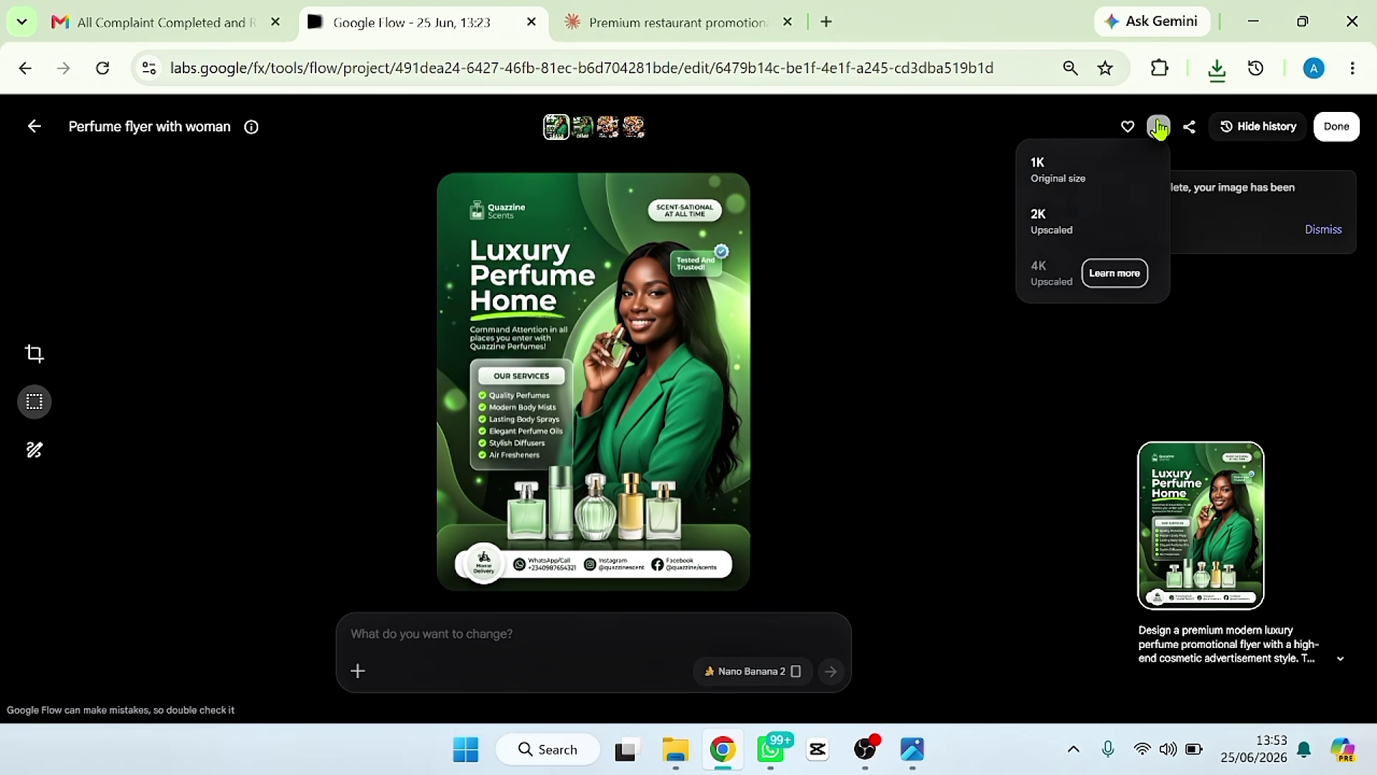
left_click(1069, 223)
left_click(29, 128)
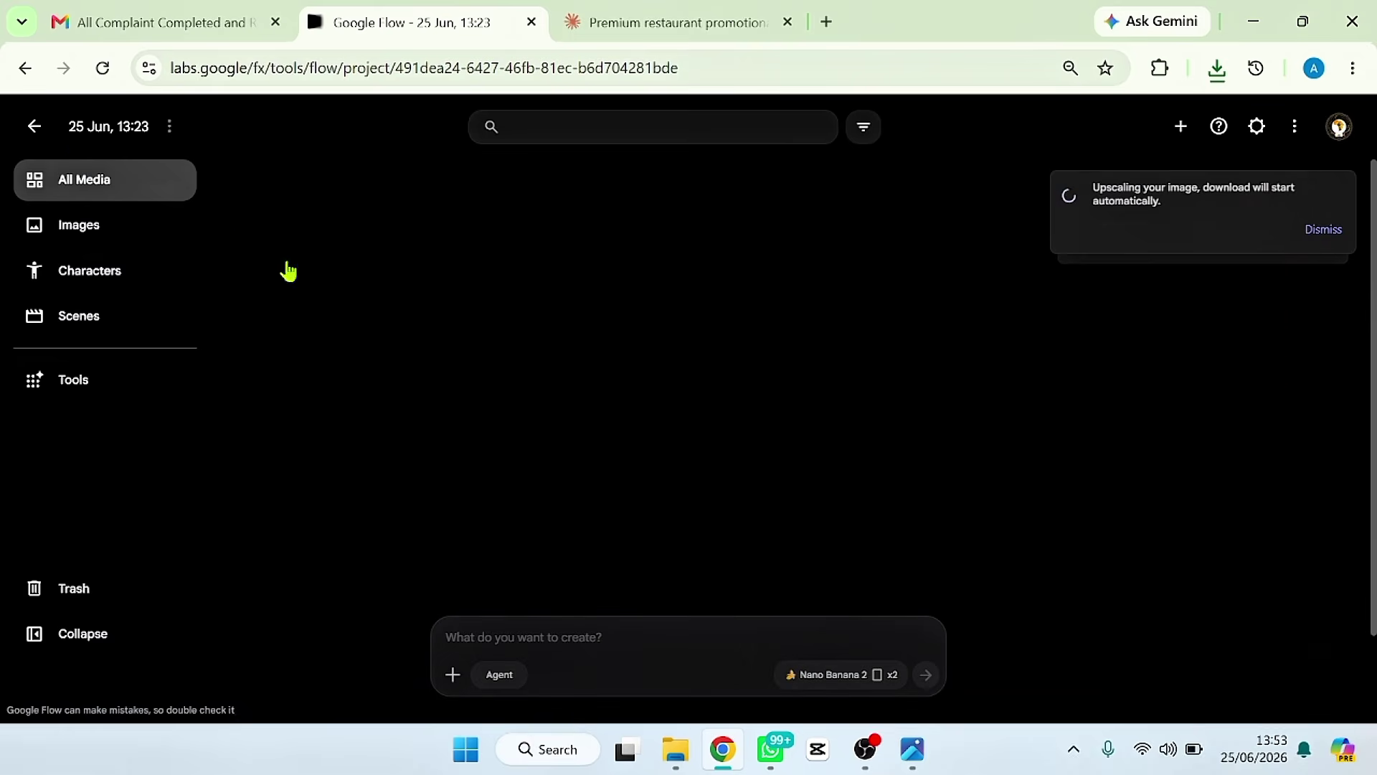
Reopen the perfume flyer with the one-line badge, download it in 2K again and return to the media overview
left_click(612, 323)
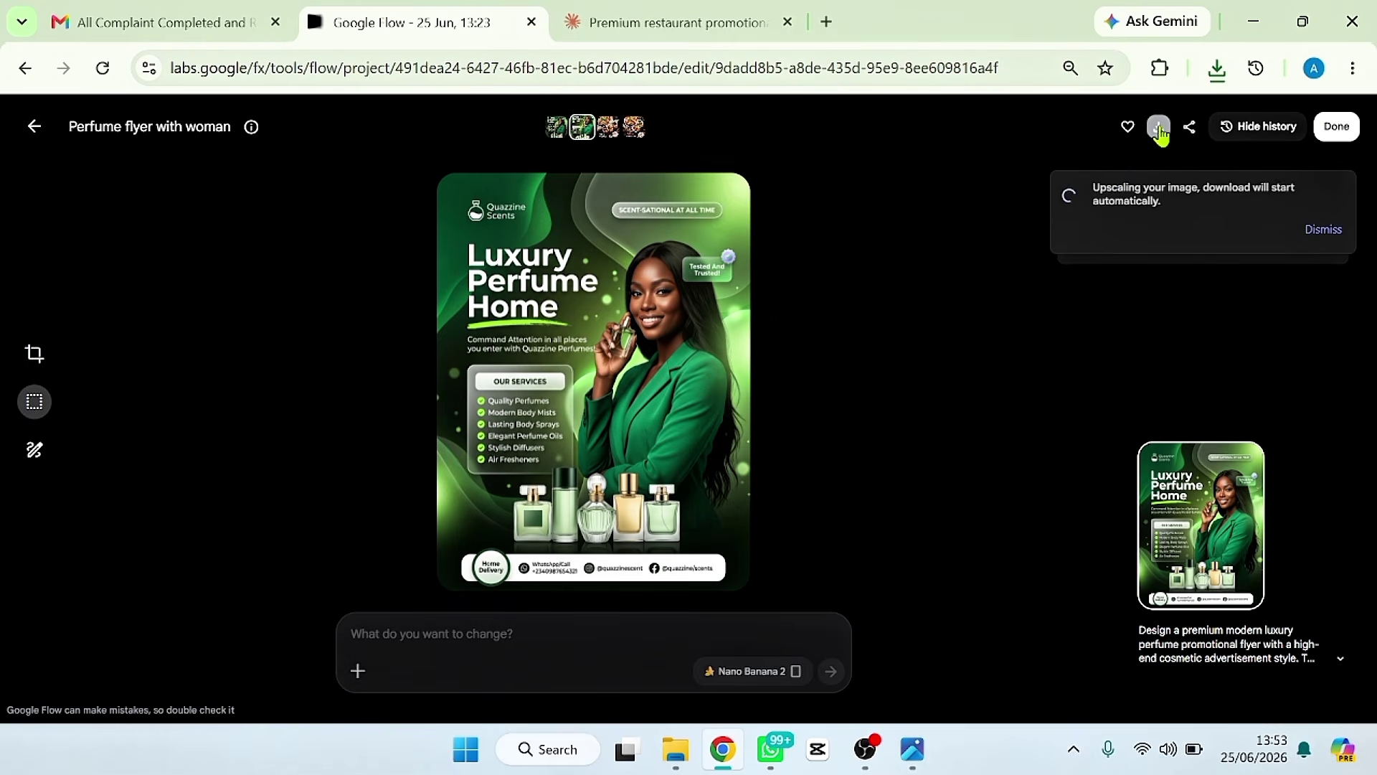
left_click(1157, 127)
left_click(1050, 224)
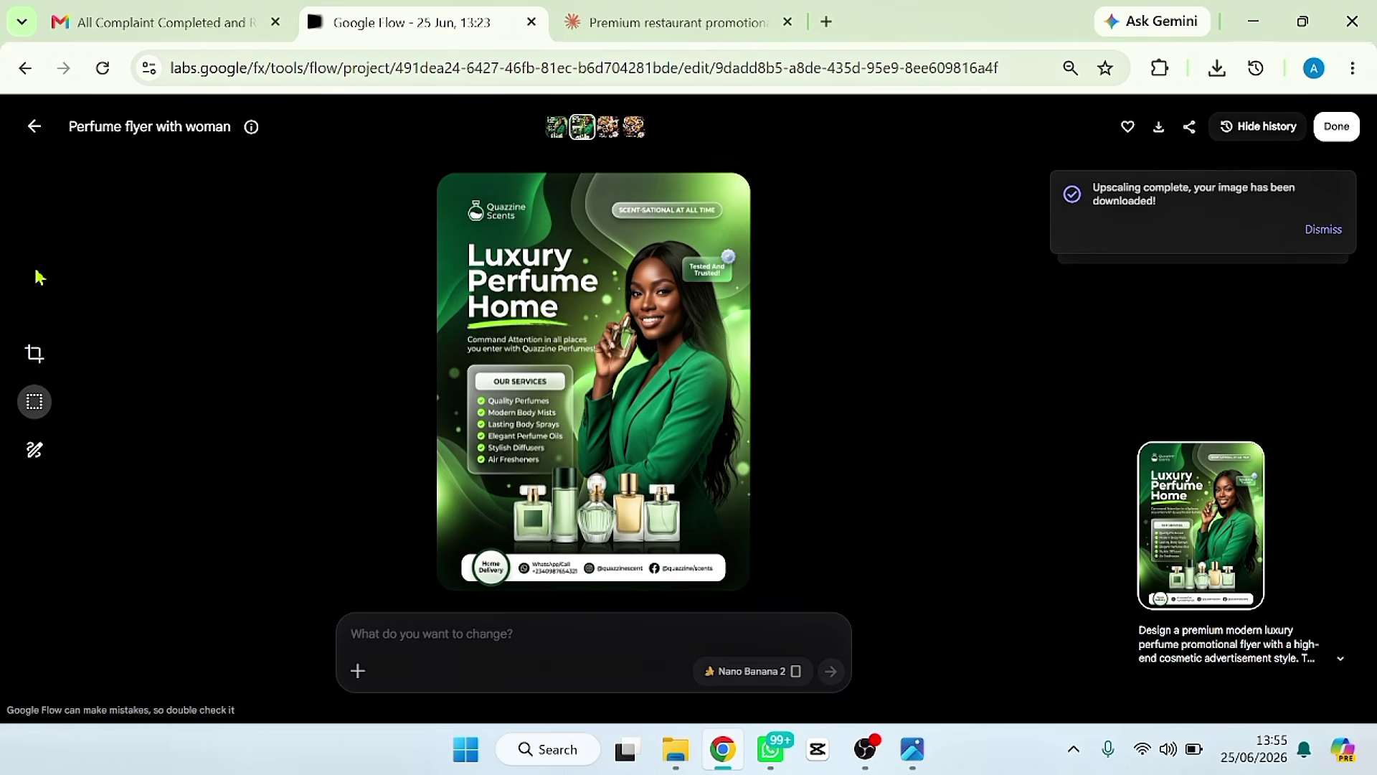
left_click(33, 126)
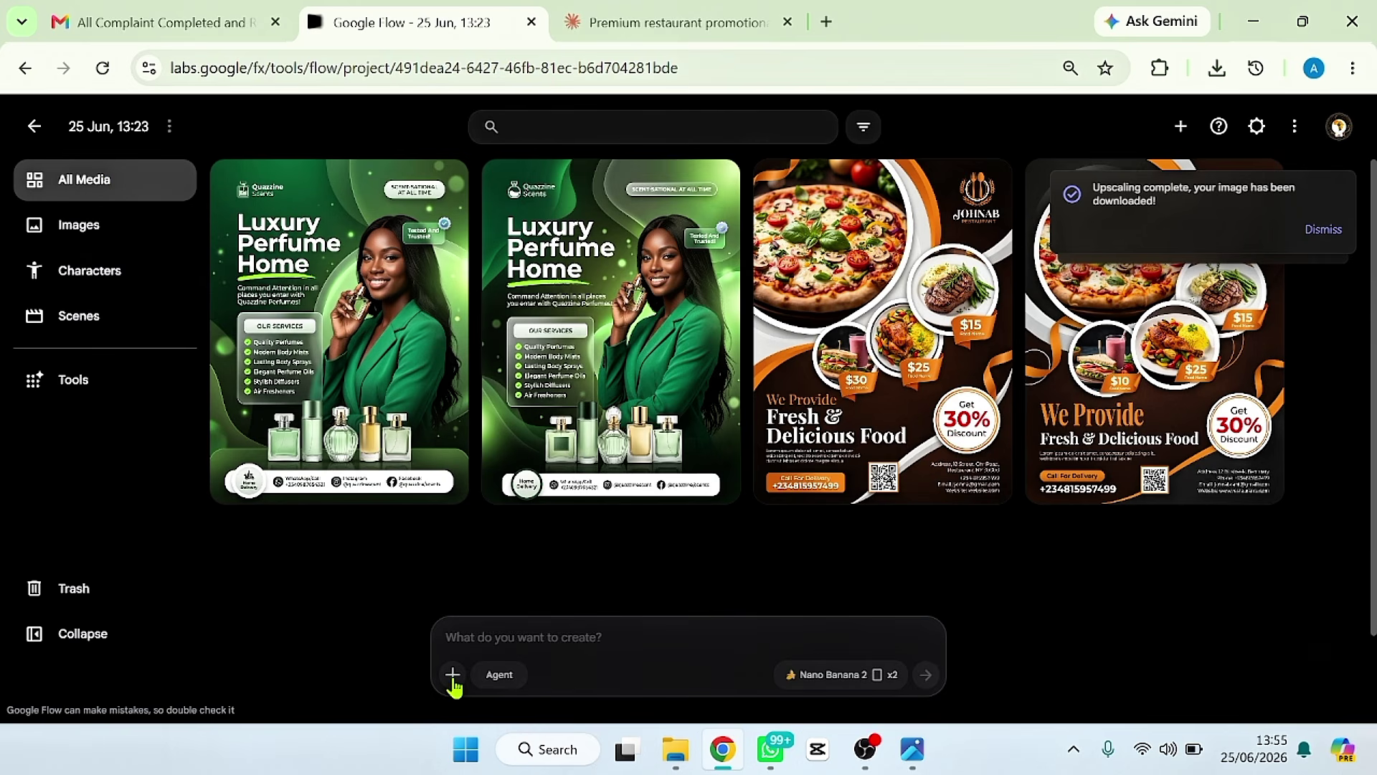
Upload the photo "WhatsApp Image 2026-05-27 at 4.33.33 PM.jpeg" from the Desktop to the project's assets
left_click(452, 675)
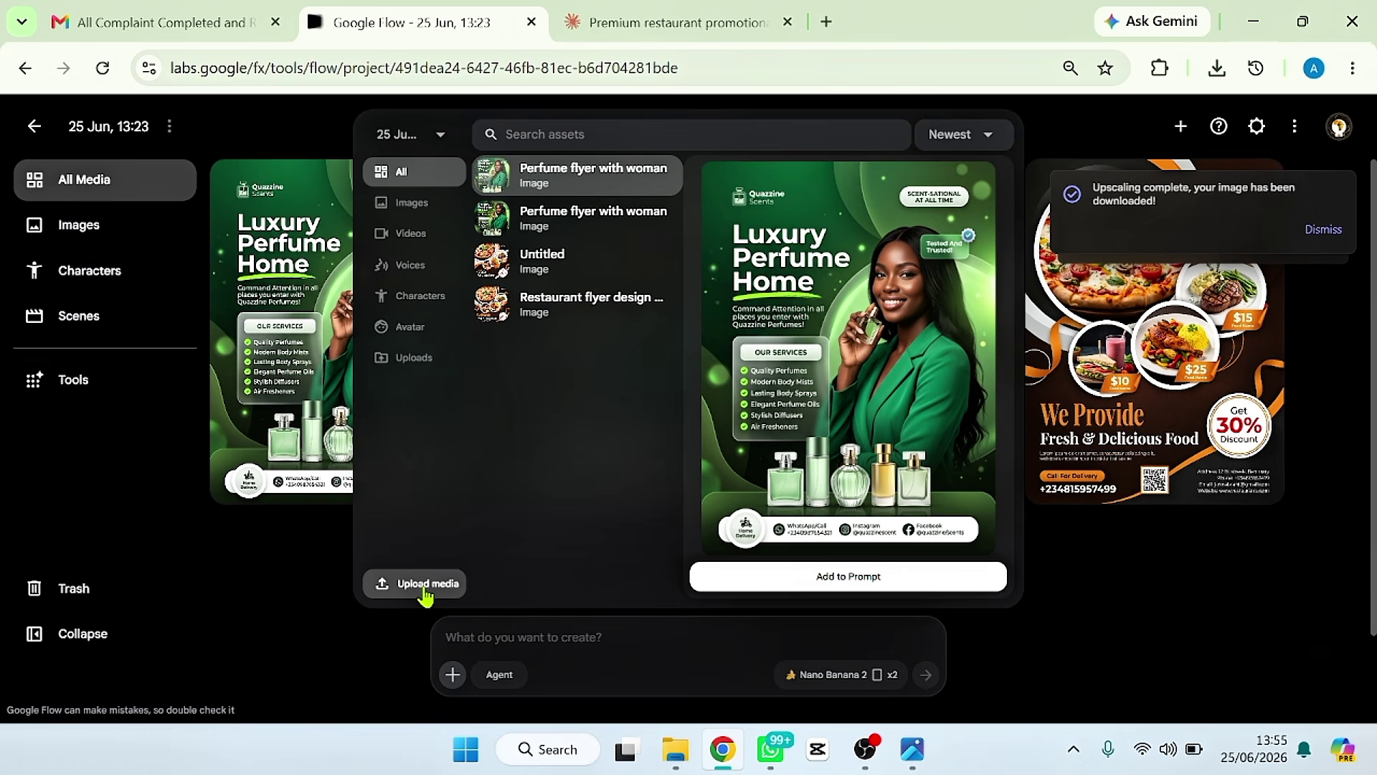
left_click(427, 596)
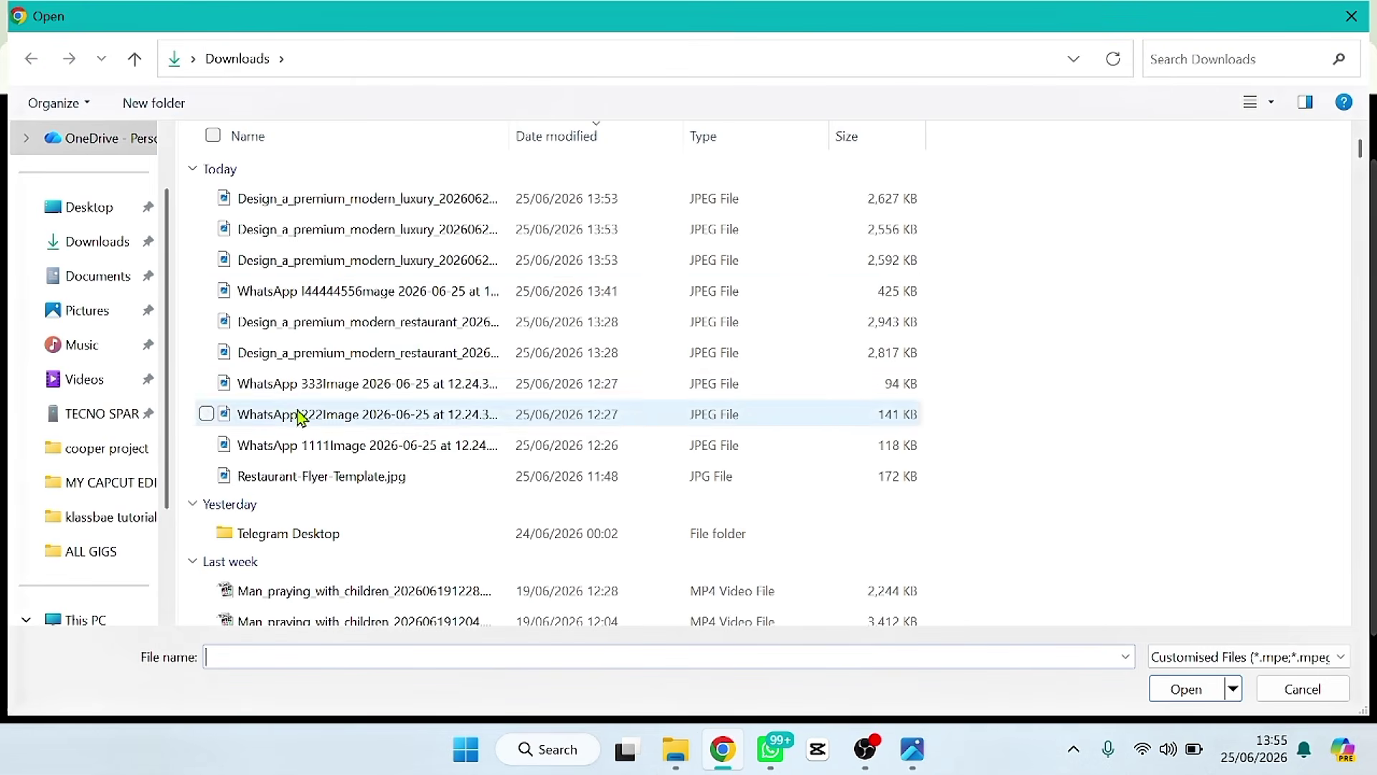
left_click(92, 208)
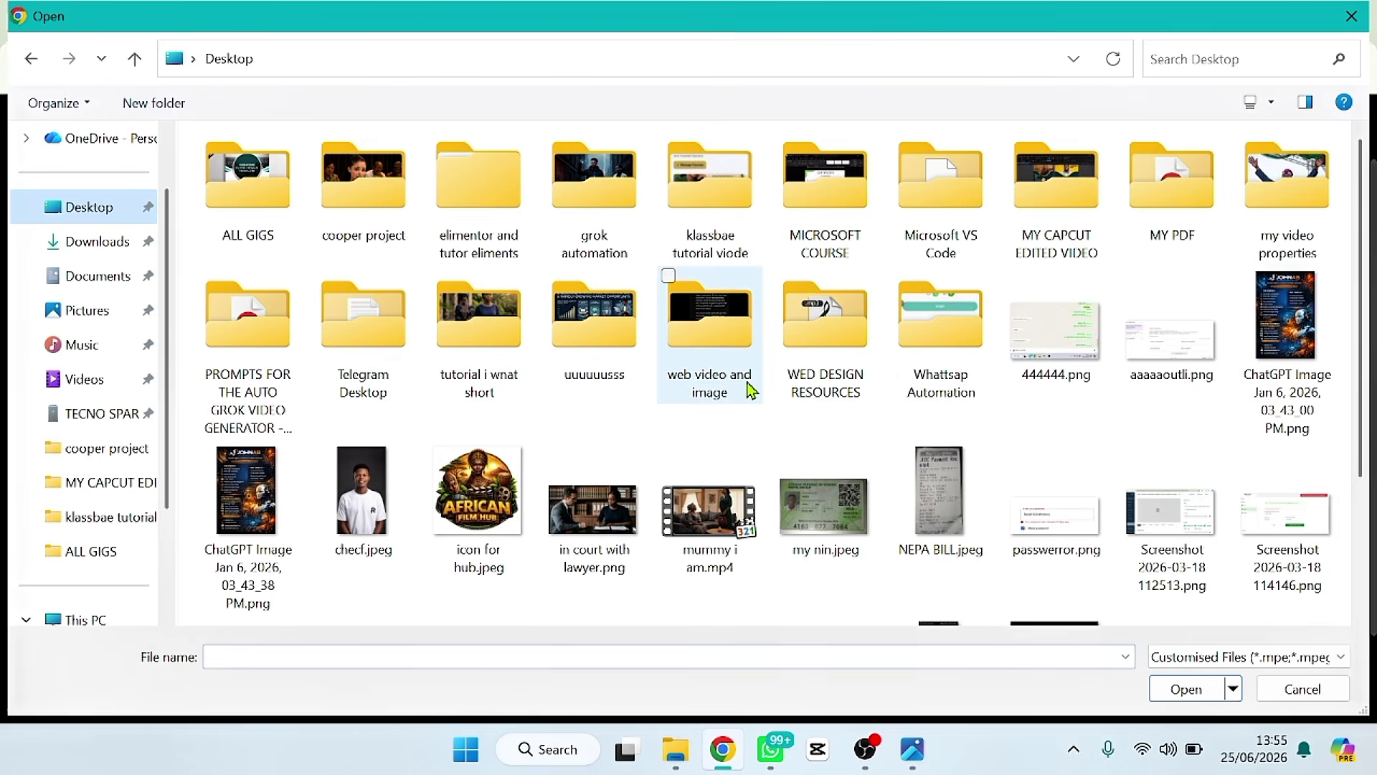
scroll(789, 416, "down", 2)
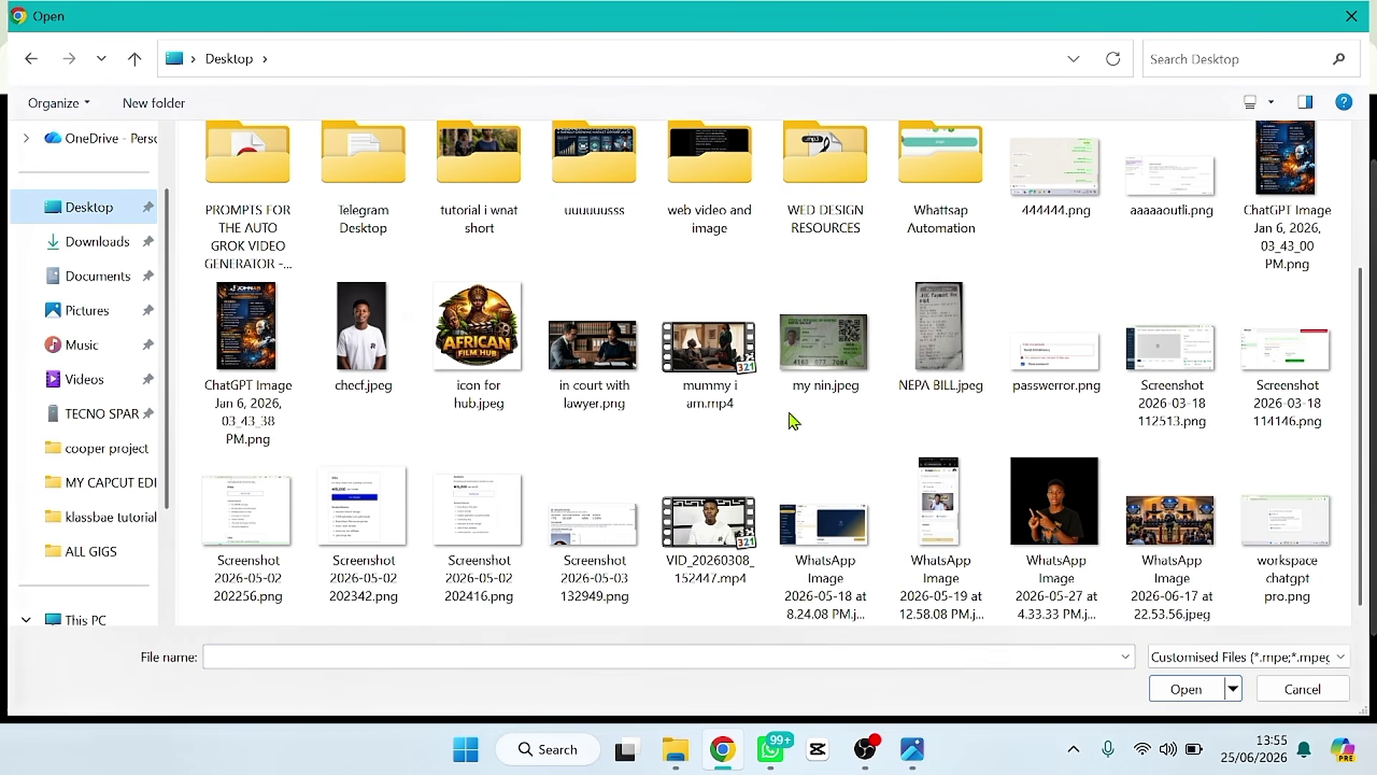
left_click(1080, 529)
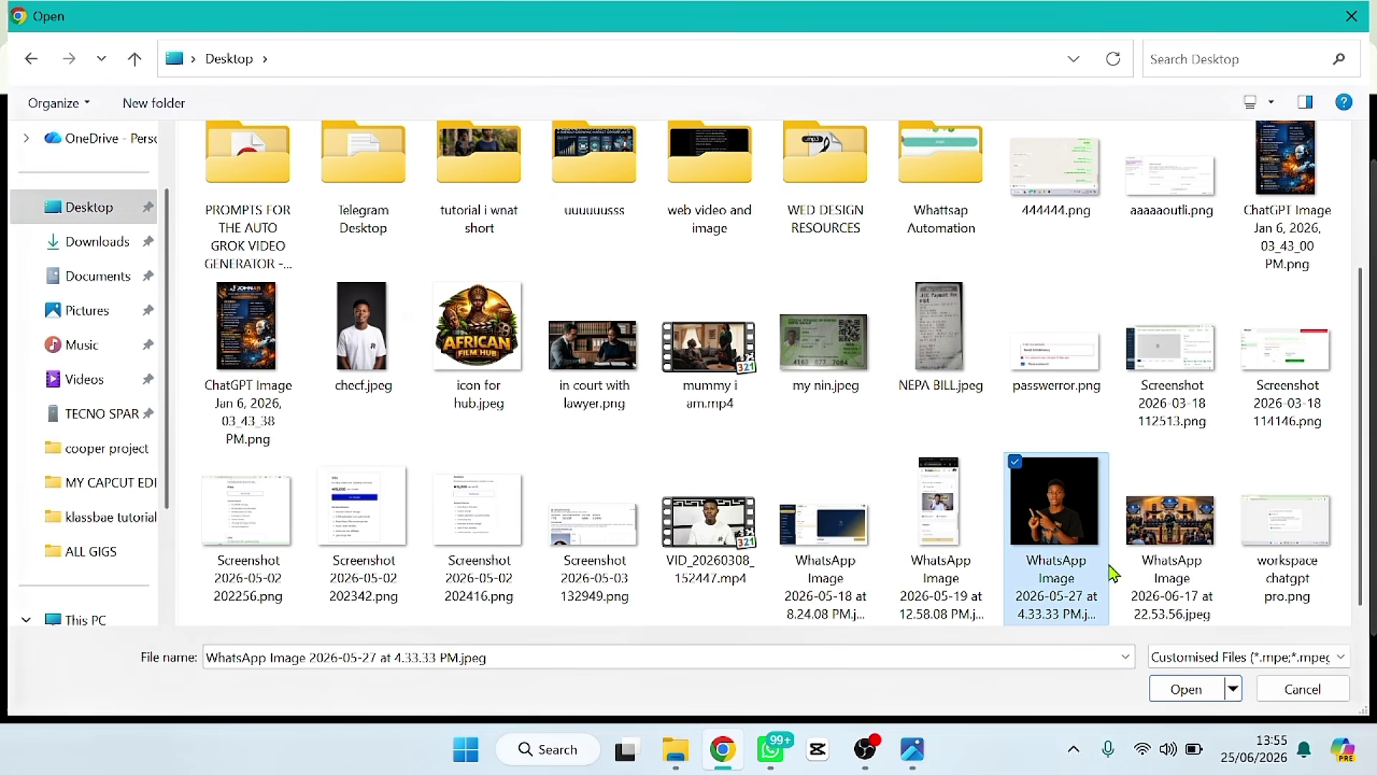
left_click(1187, 689)
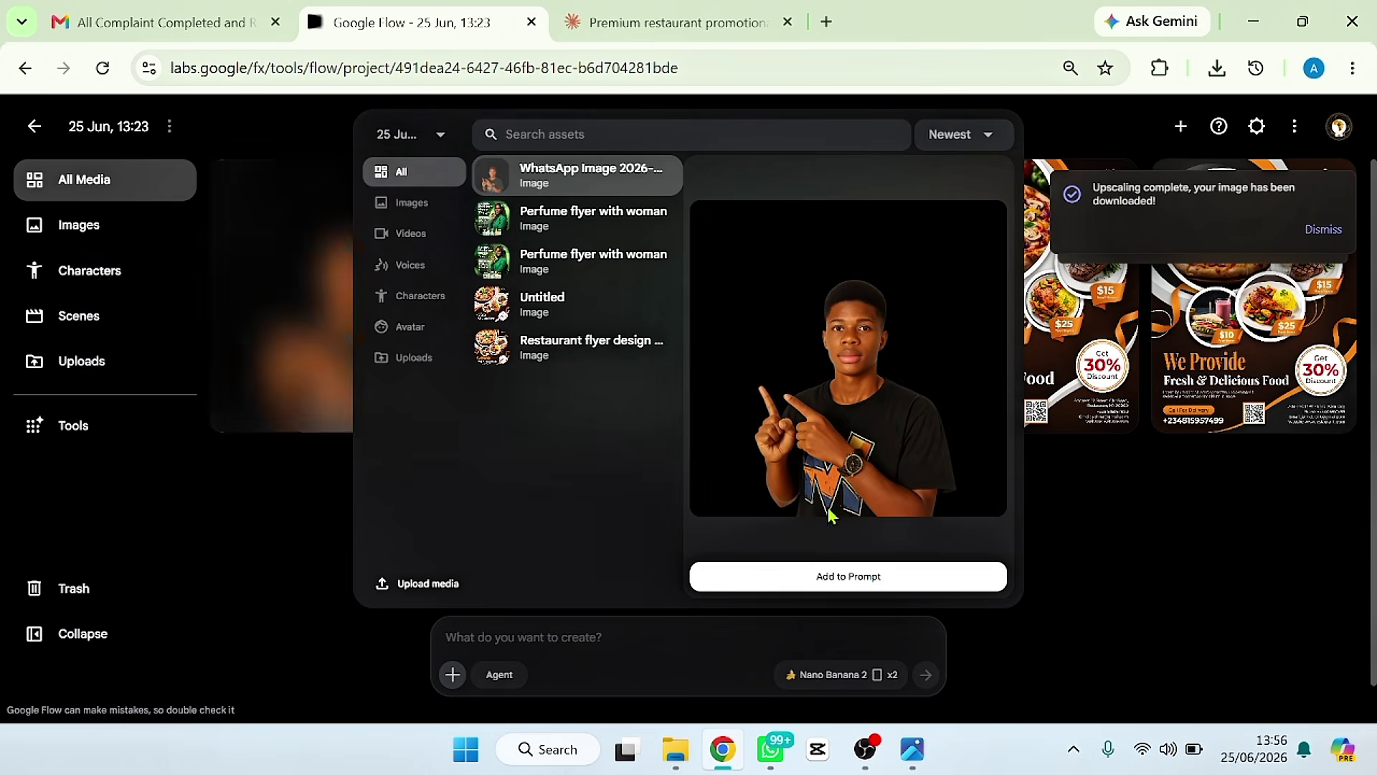
Attach the uploaded photo to the prompt and generate two flyers from the copied premium luxury fragrance advertisement text
left_click(793, 575)
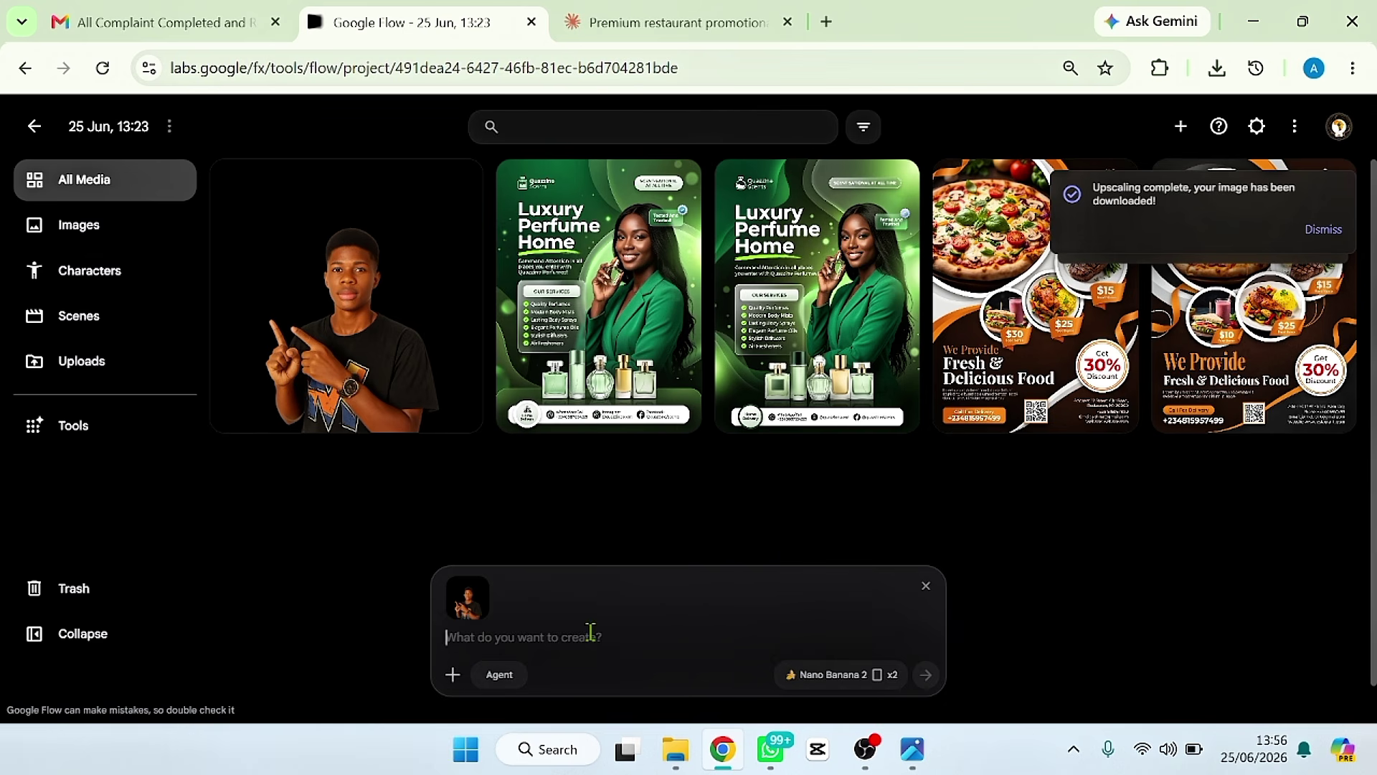
key("ctrl+v")
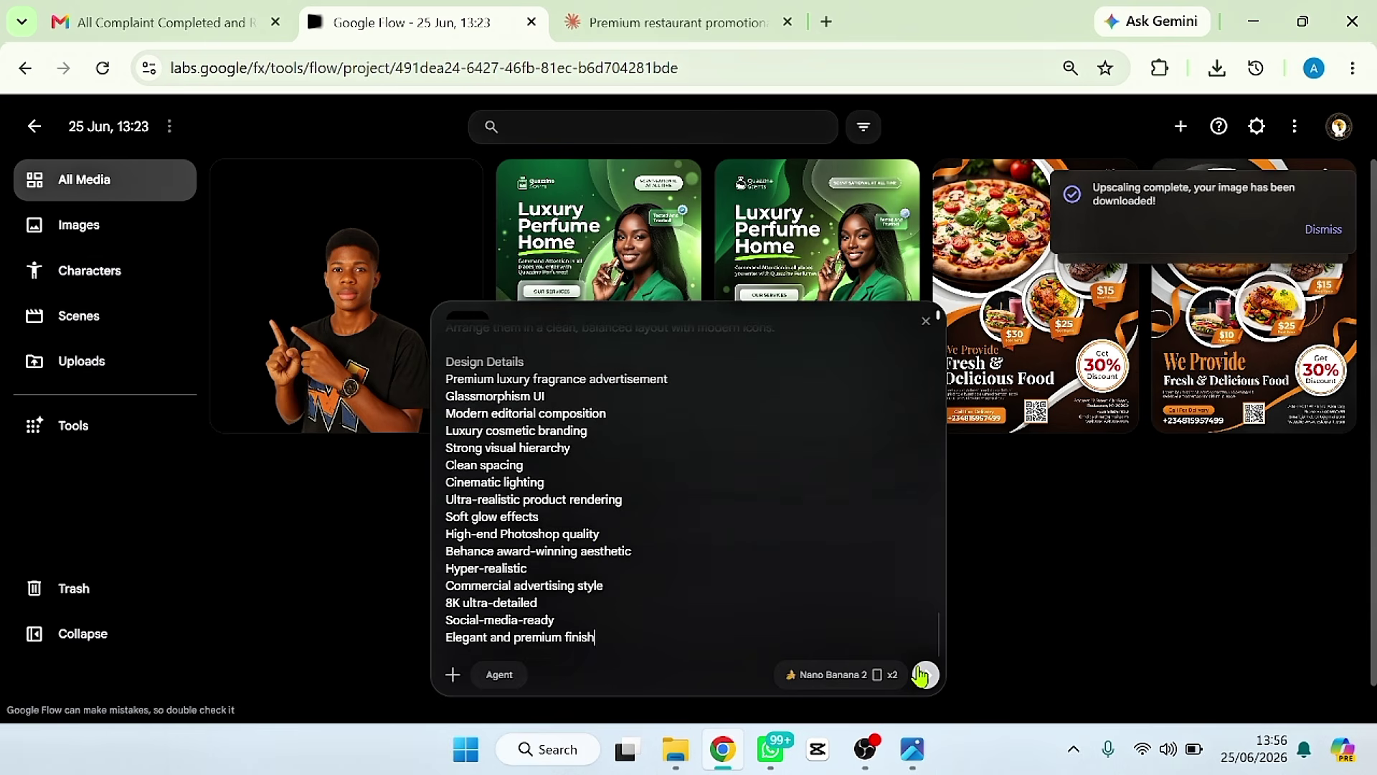
left_click(923, 675)
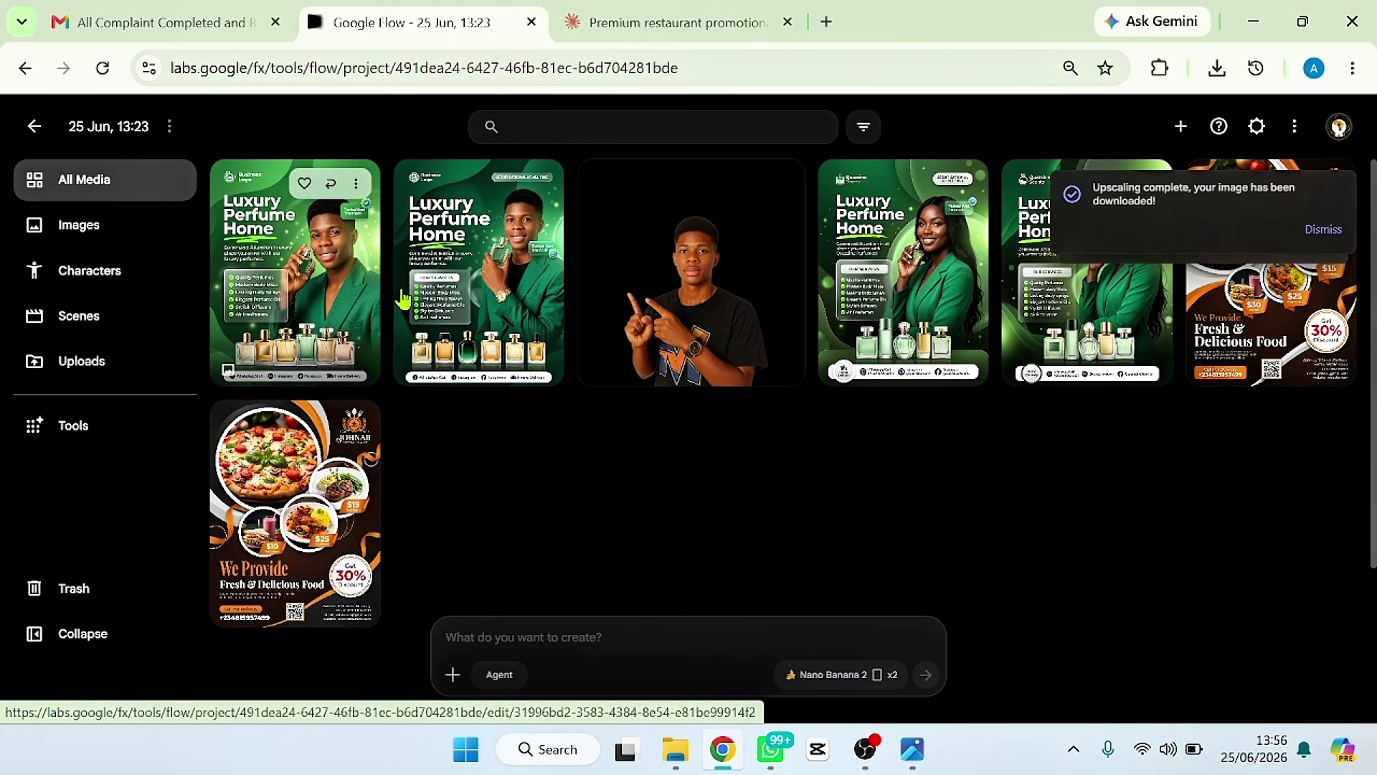
Download the perfume flyer of the man with the two-line "Scent-sational at all time" badge in upscaled 2K and return to the media overview
left_click(299, 272)
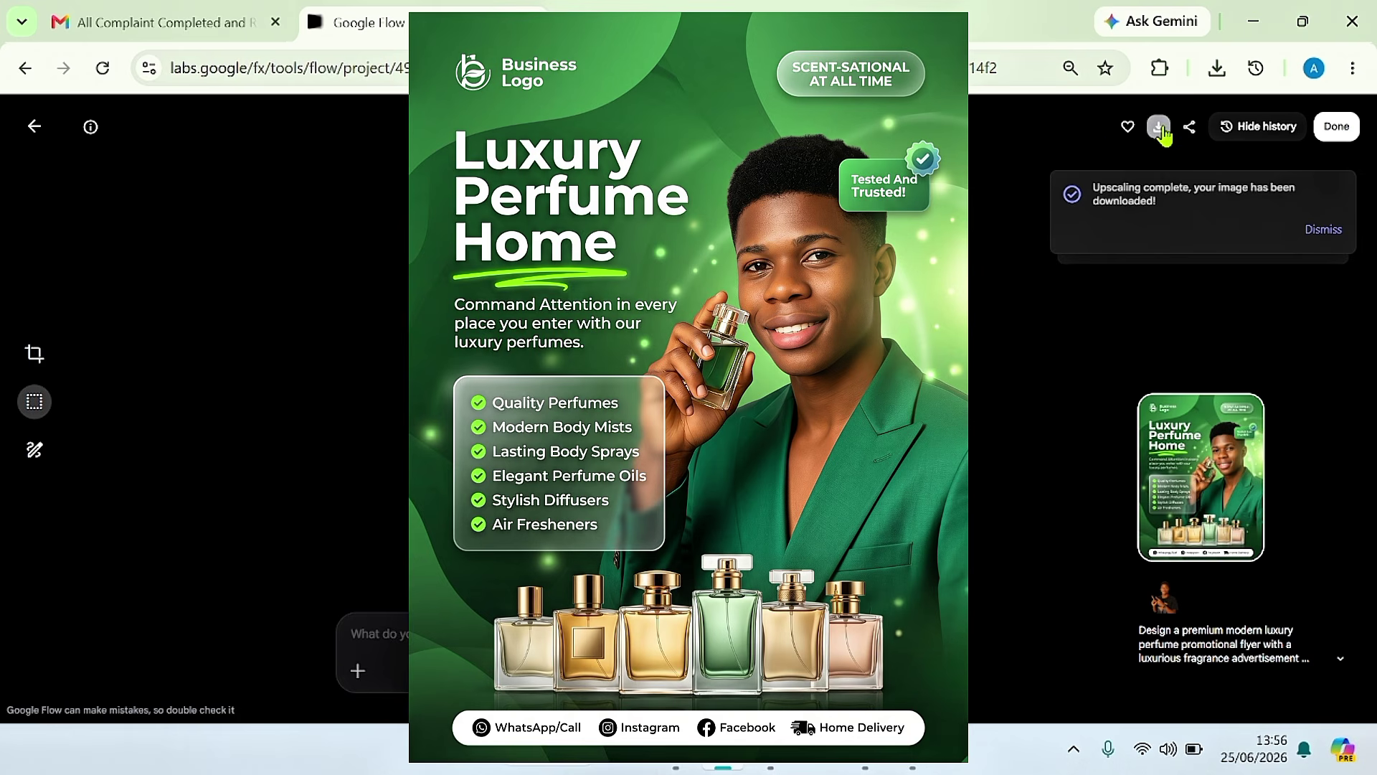
left_click(1158, 126)
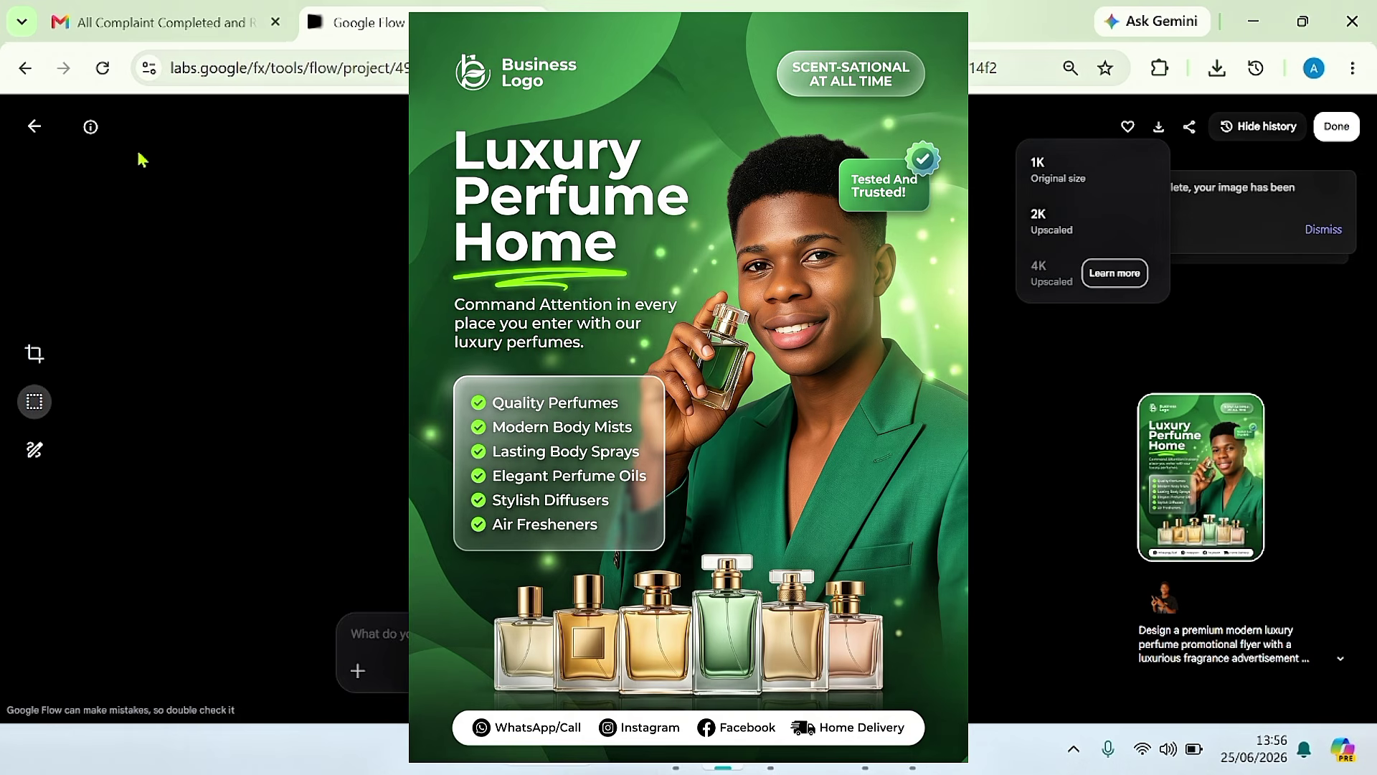
left_click(1061, 223)
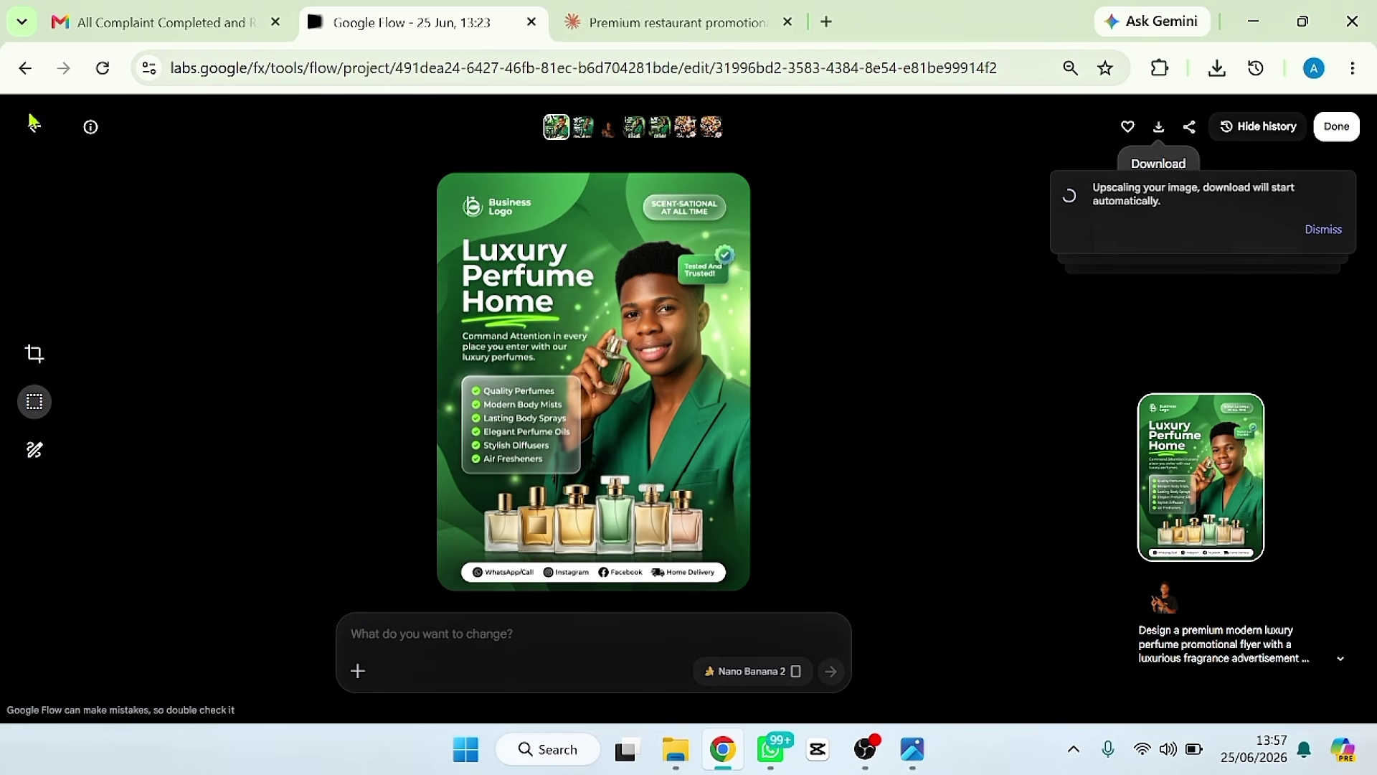
left_click(31, 129)
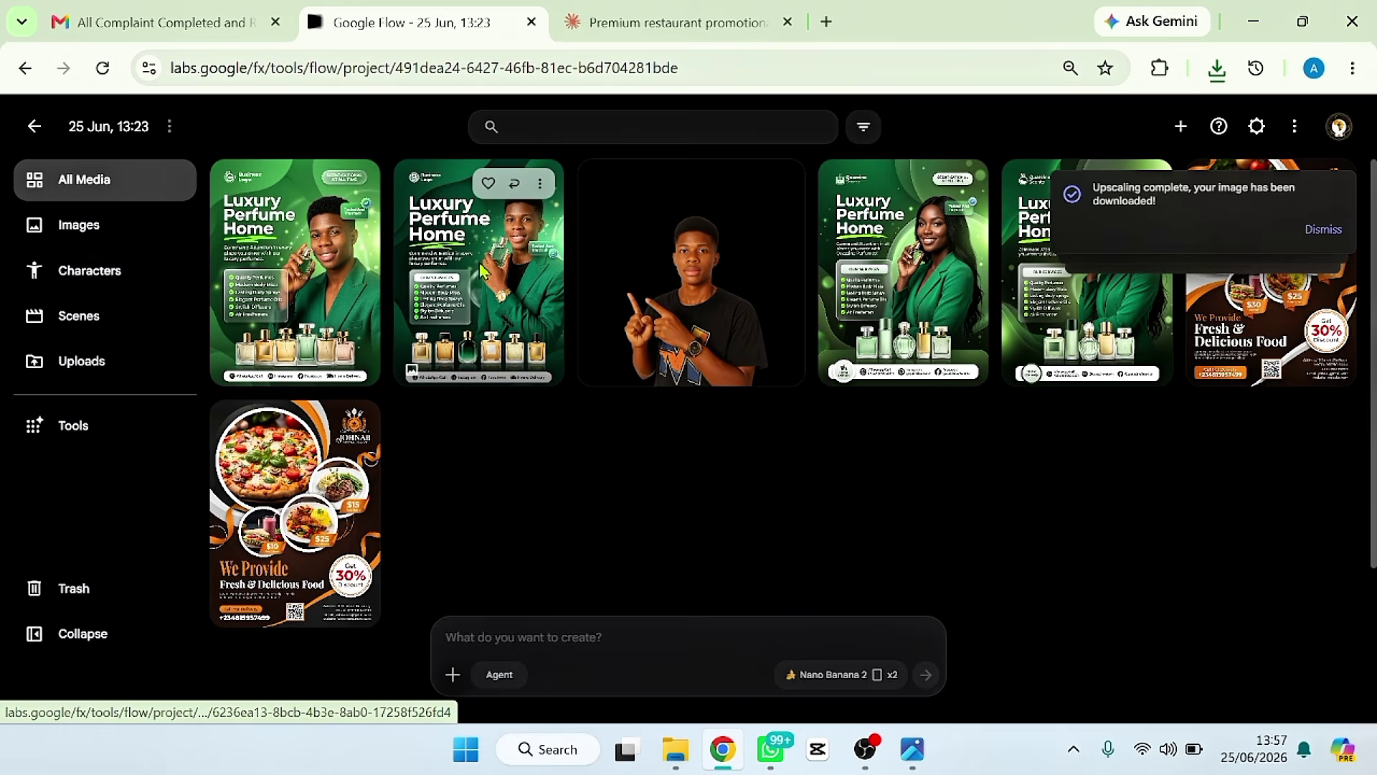
Download the man's perfume flyer with the one-line badge and "Our Services" list in upscaled 2K, and go back to all media
left_click(481, 272)
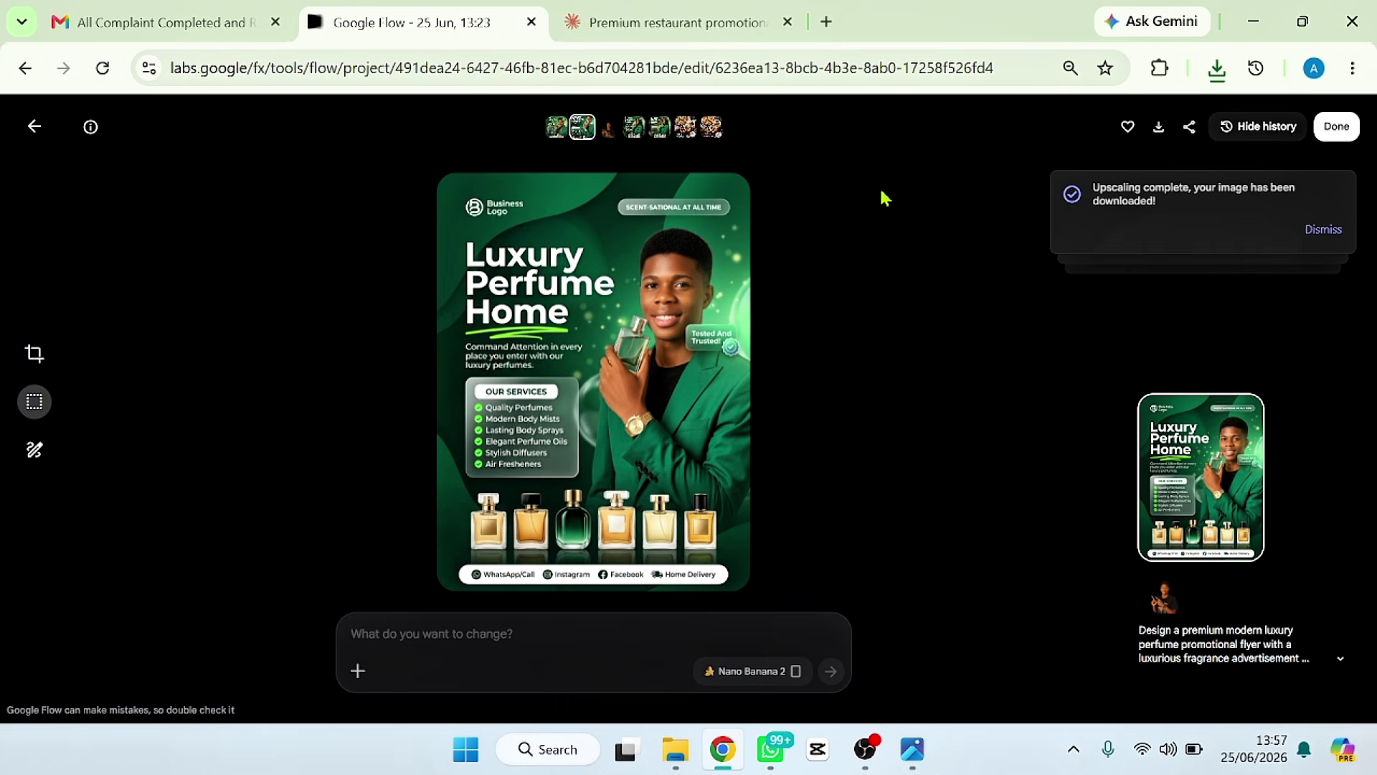
left_click(1158, 128)
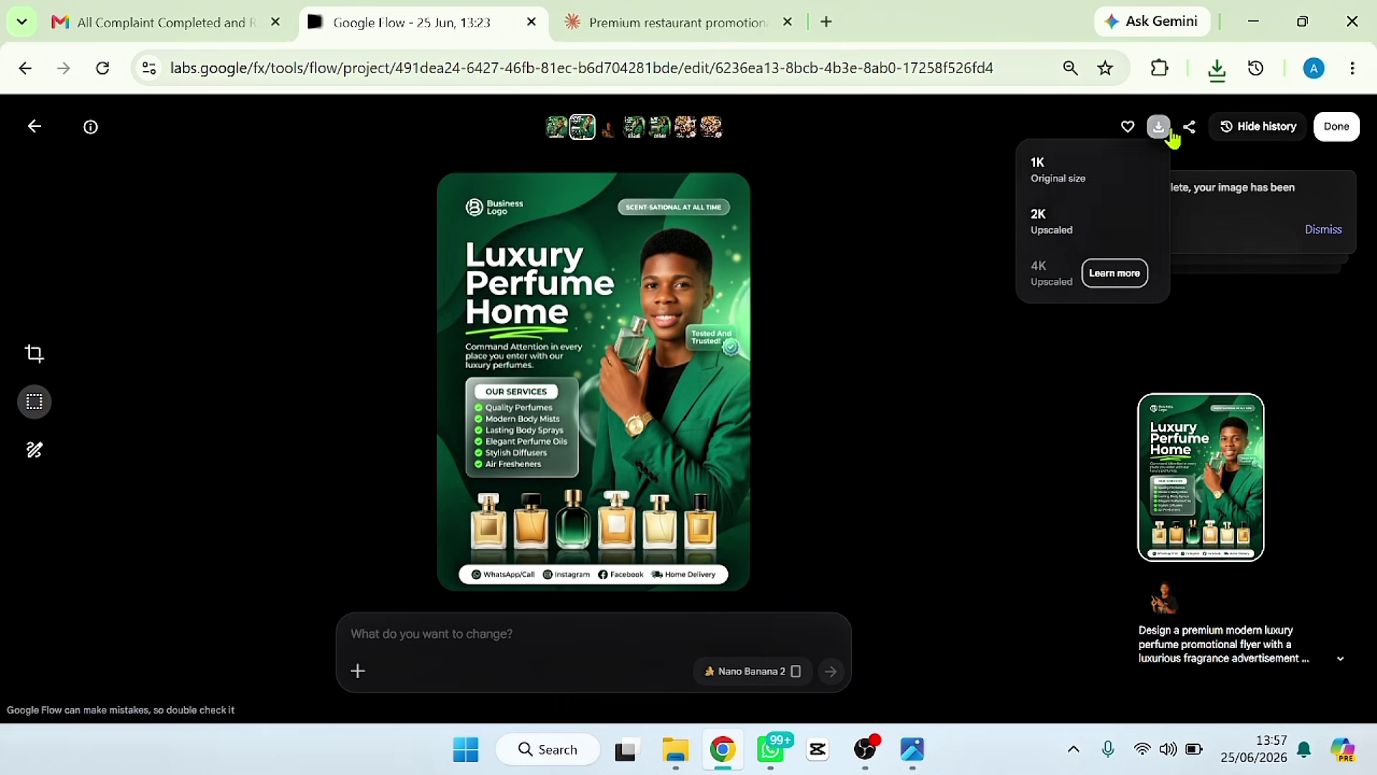
left_click(1061, 226)
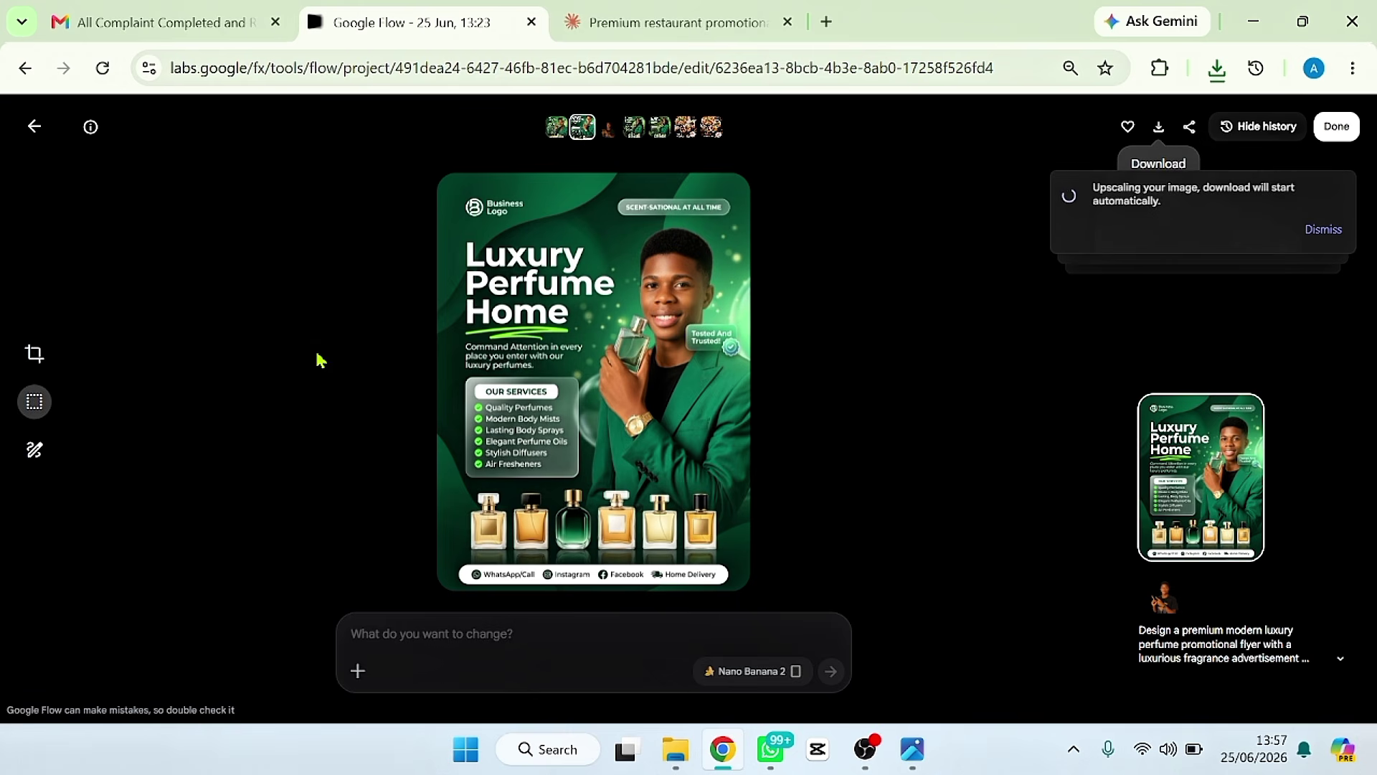
left_click(33, 128)
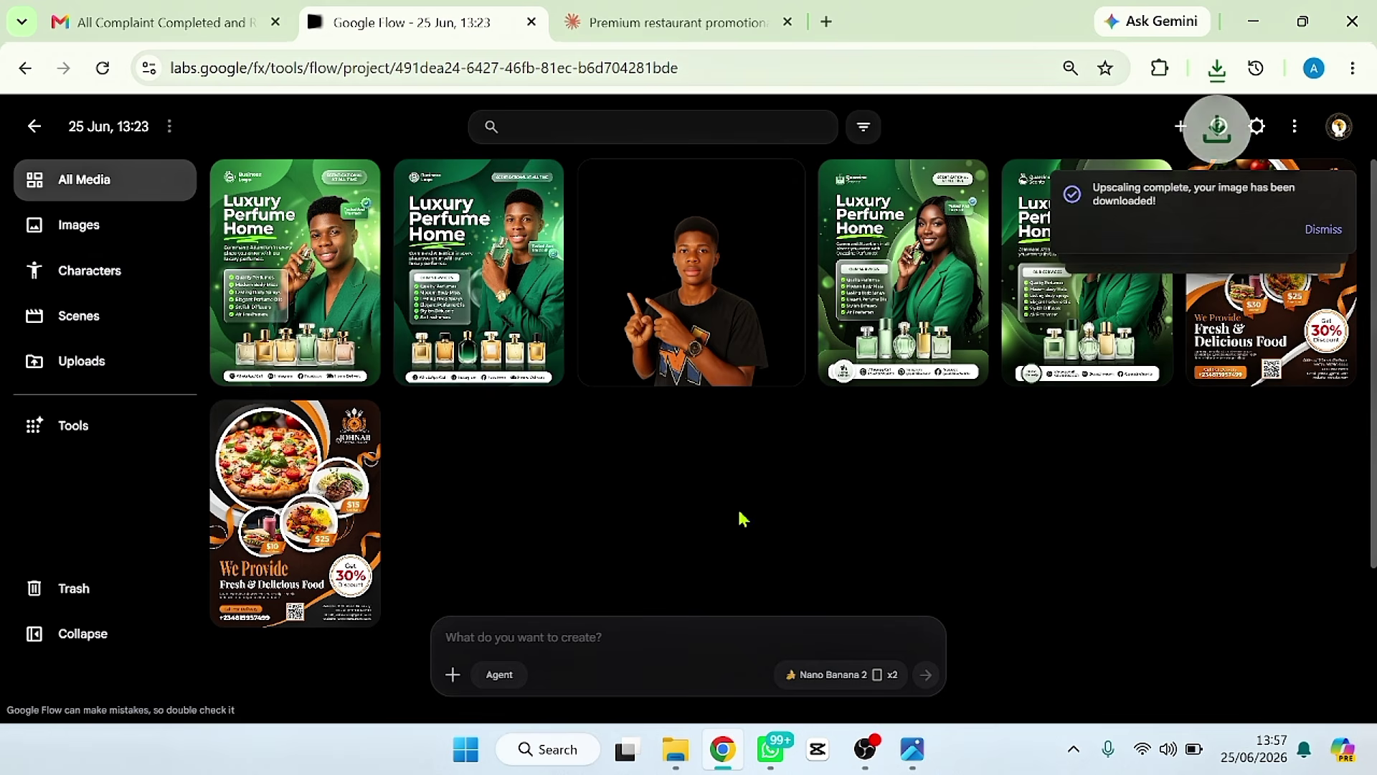
Dismiss all the stacked upscaling notifications covering the flyers in the media overview
scroll(892, 498, "down", 1)
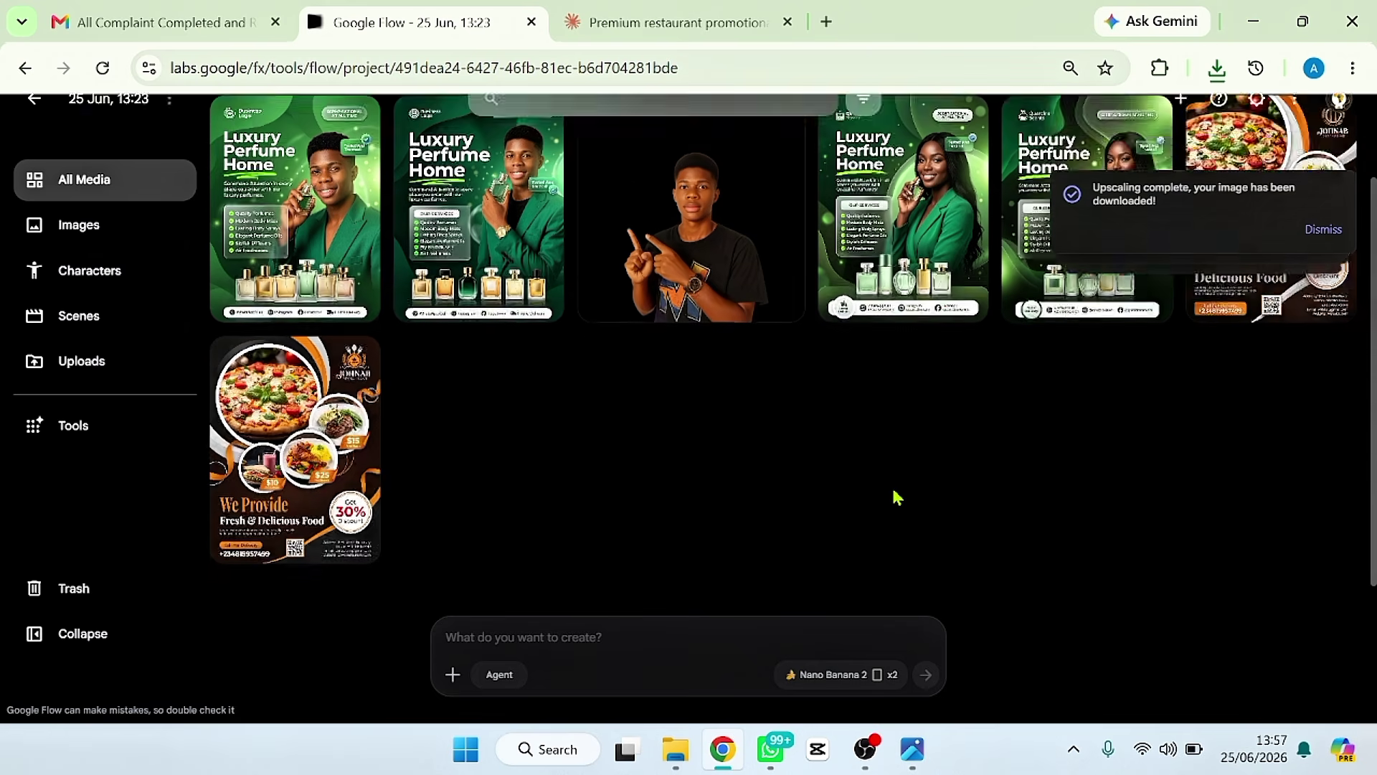
scroll(895, 497, "up", 1)
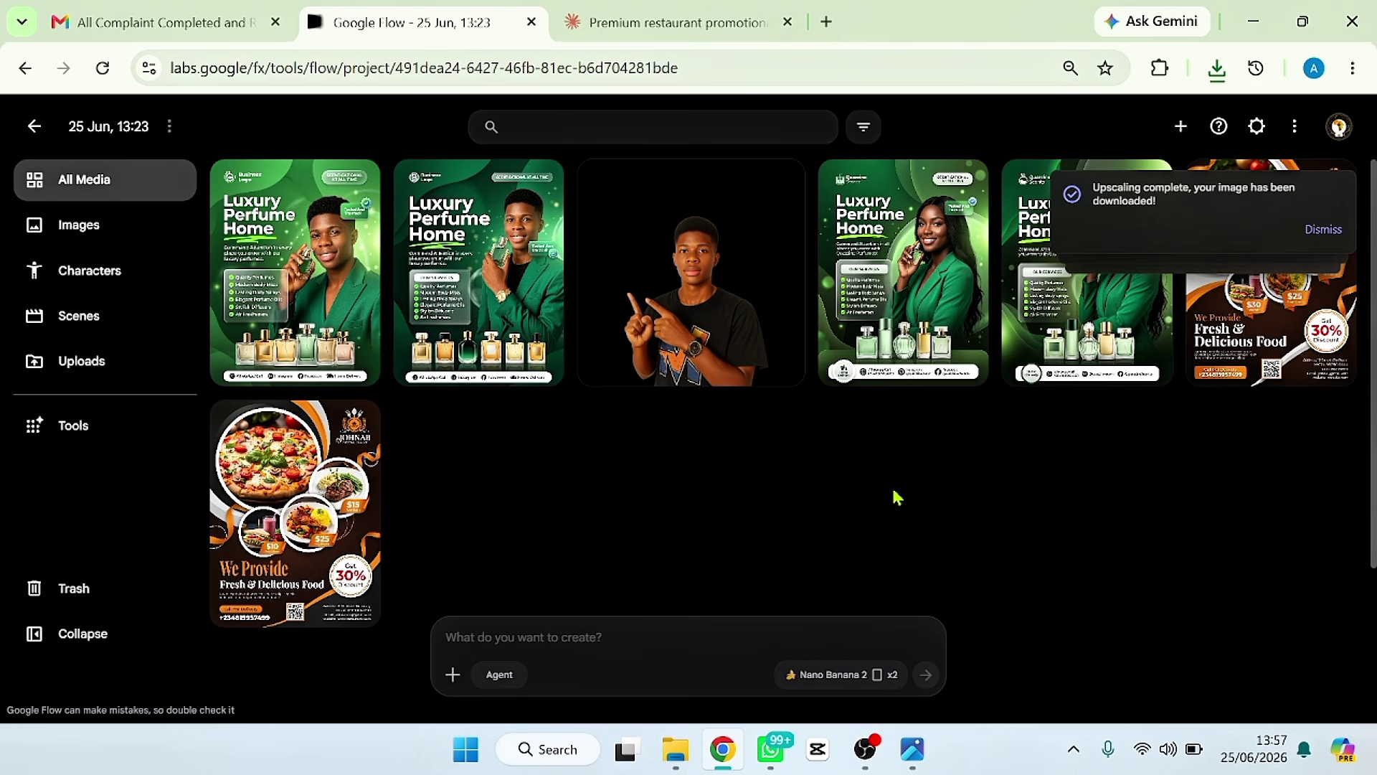
left_click(1332, 236)
left_click(1332, 235)
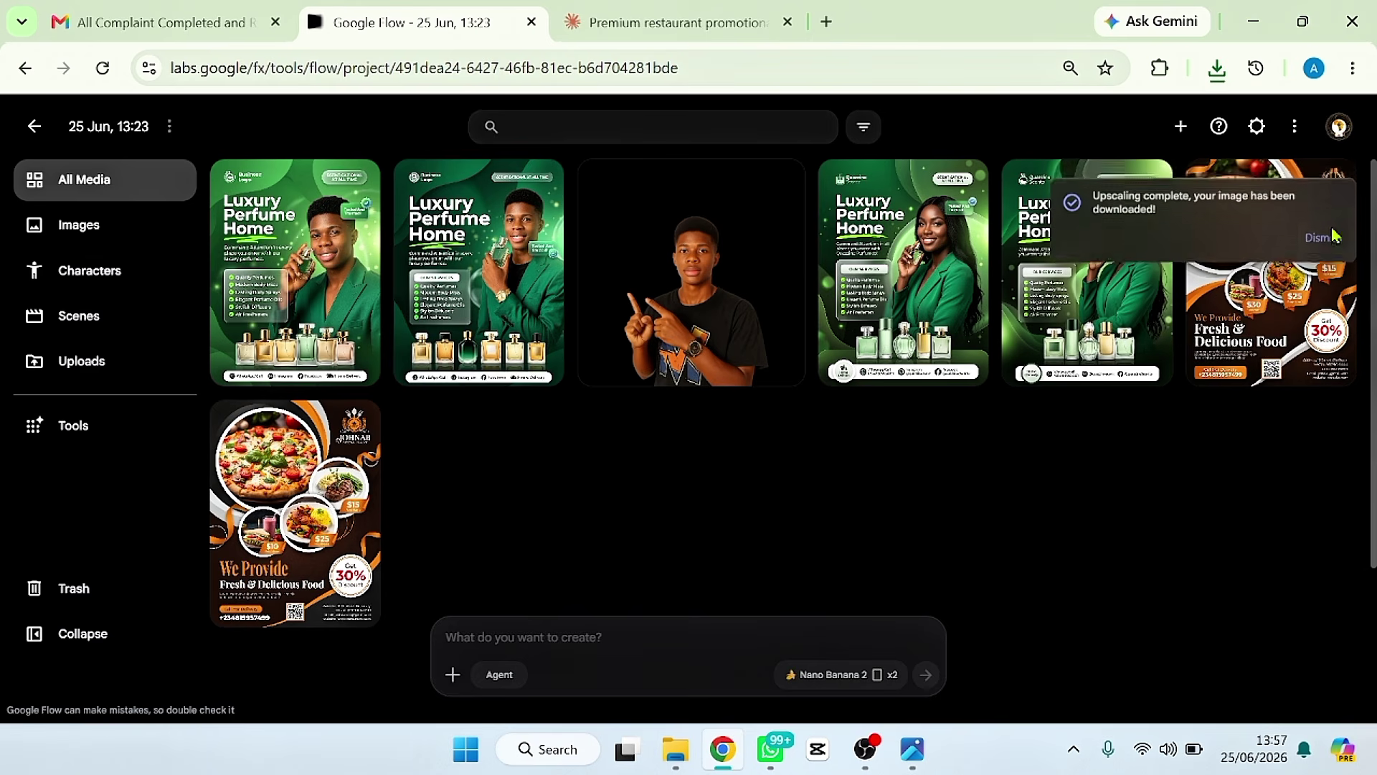
left_click(1332, 235)
View the last restaurant flyer of the media overview enlarged and return to the overview
scroll(386, 532, "down", 2)
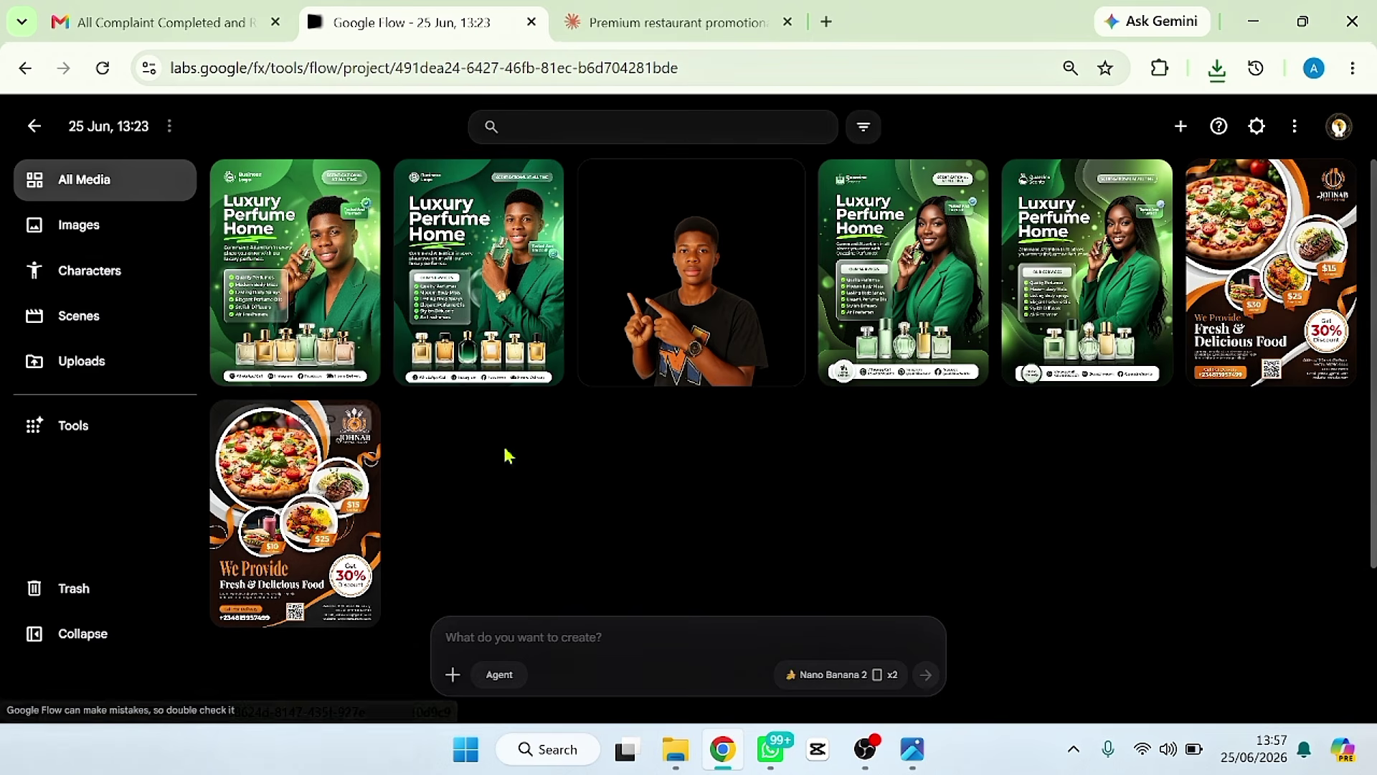
left_click(276, 515)
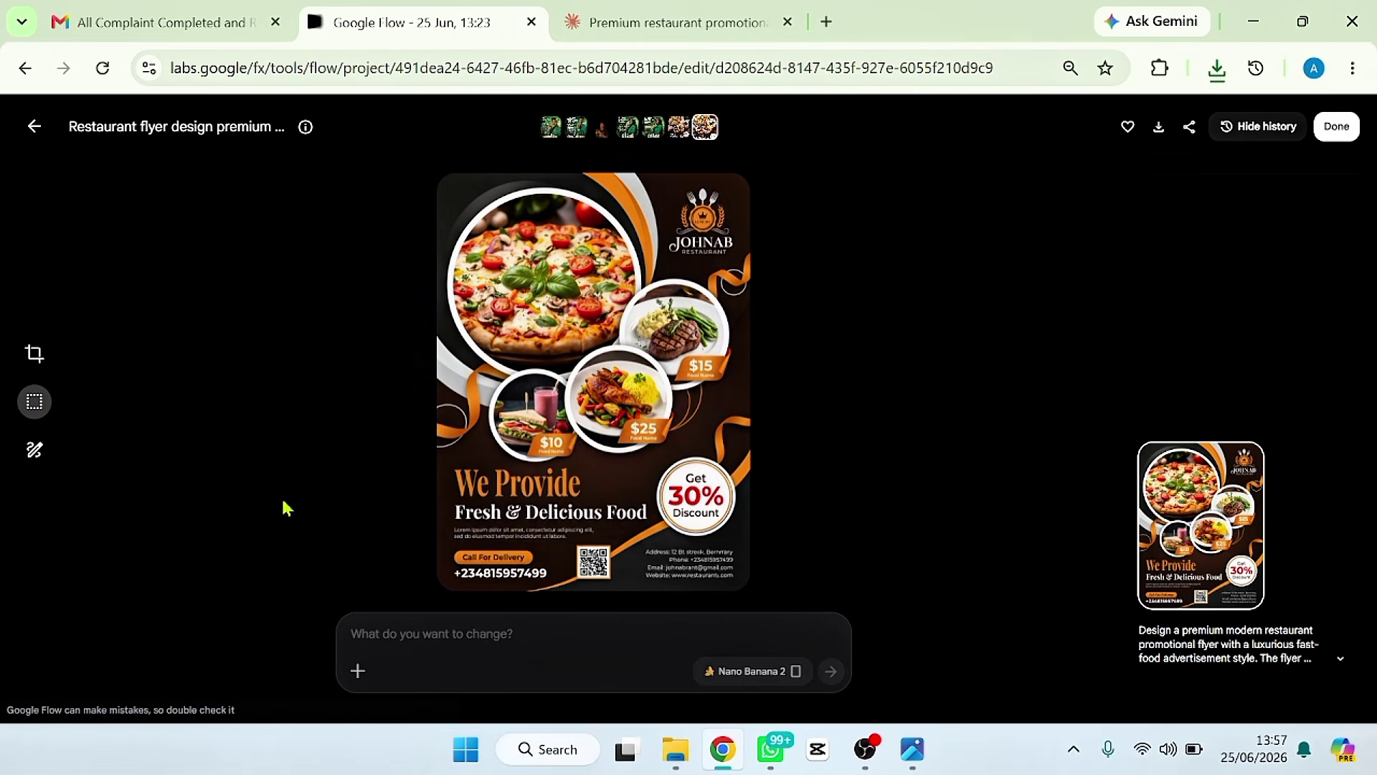
left_click(33, 127)
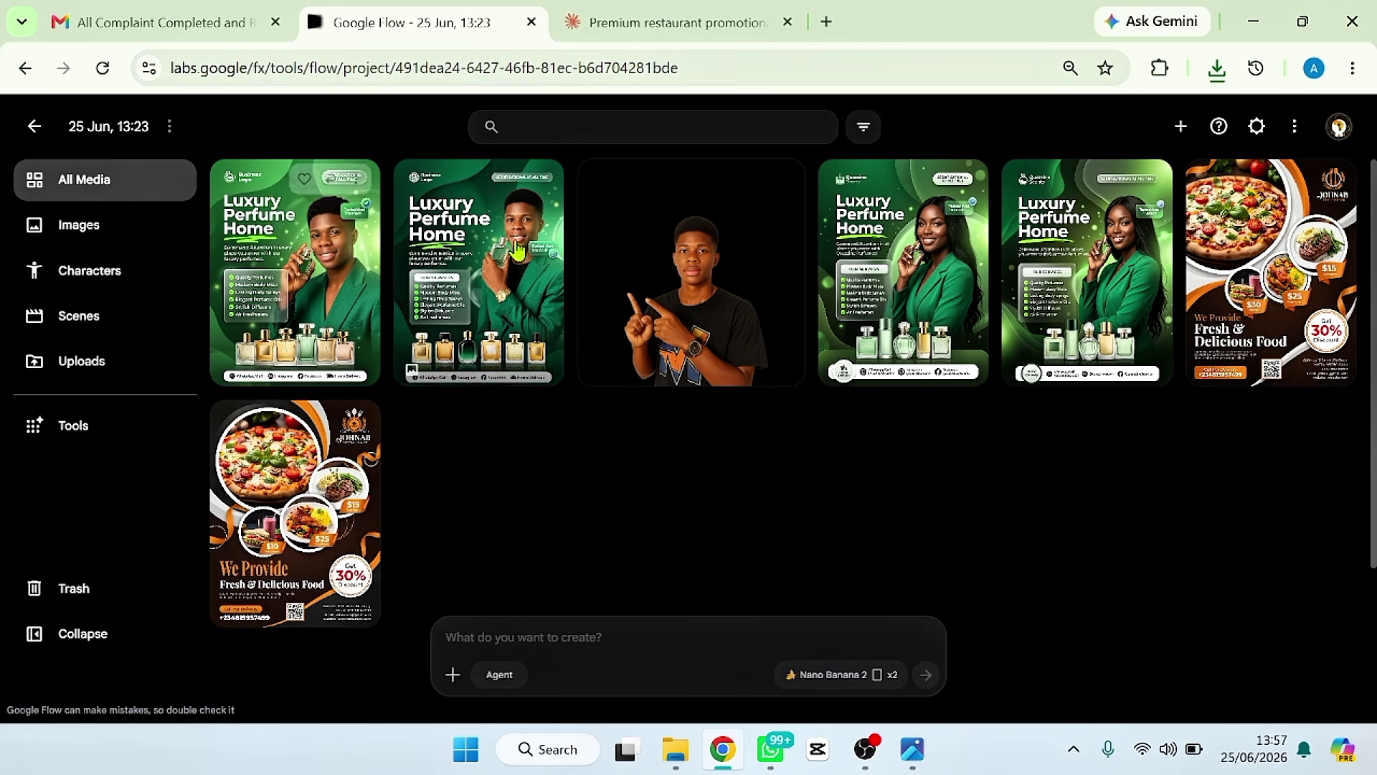